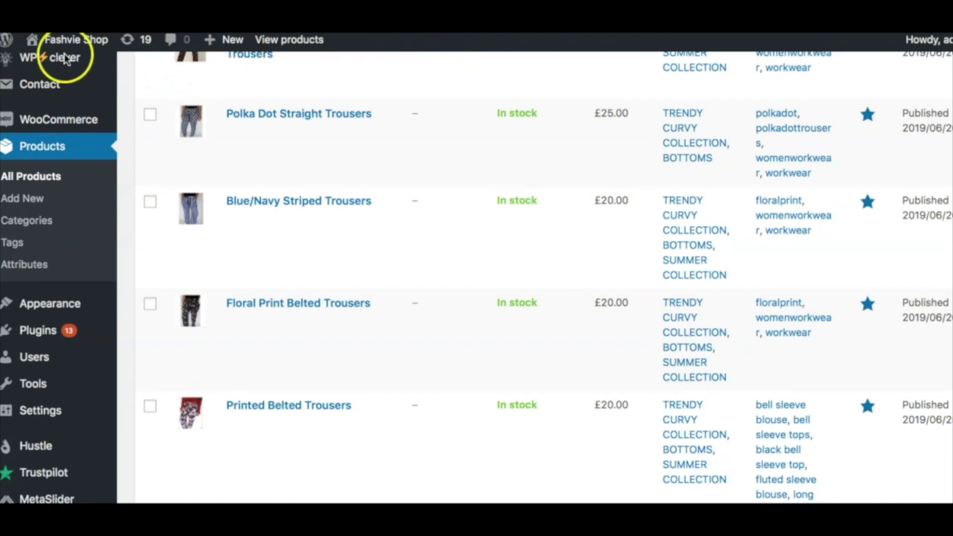
Step: Open the Floral Print Belted Trousers product for editing from the product list
mouse_move(101, 60)
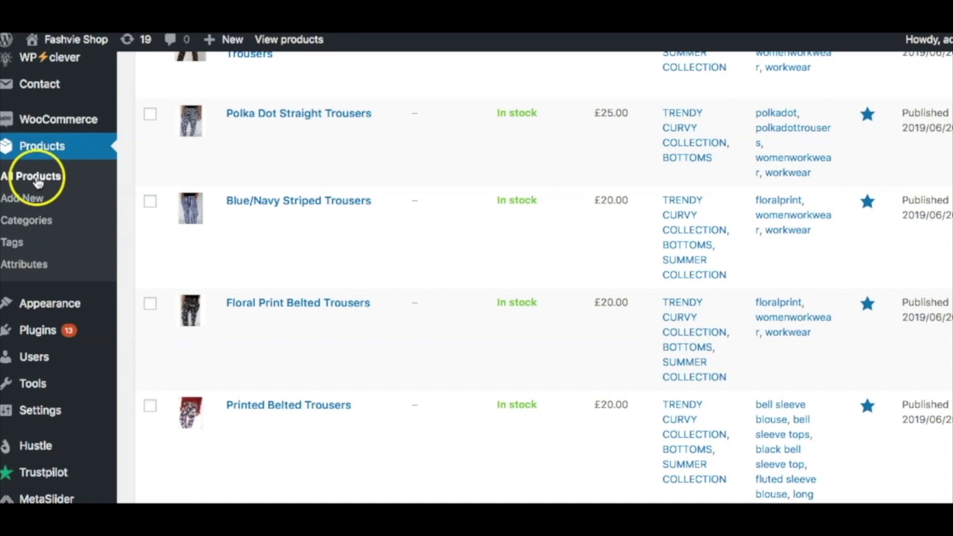
mouse_move(203, 232)
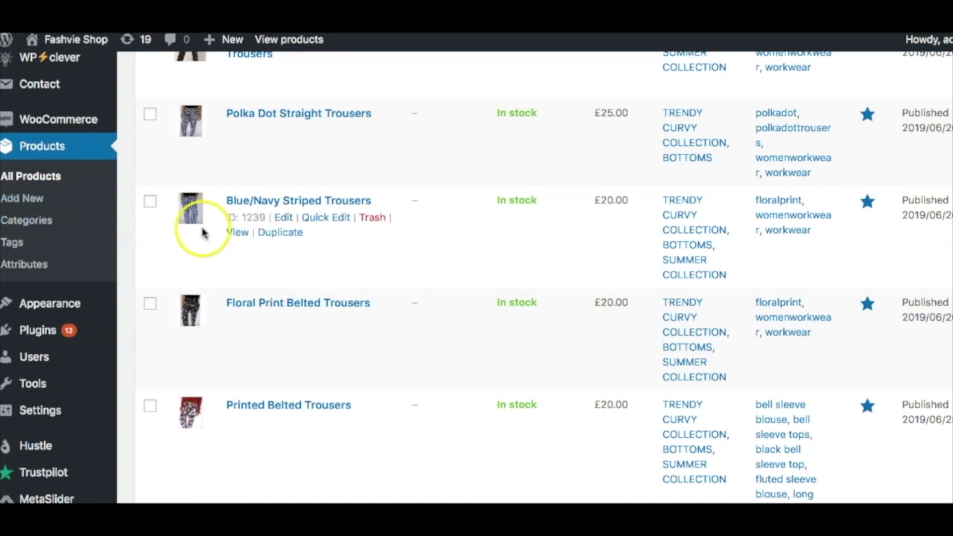
mouse_move(249, 341)
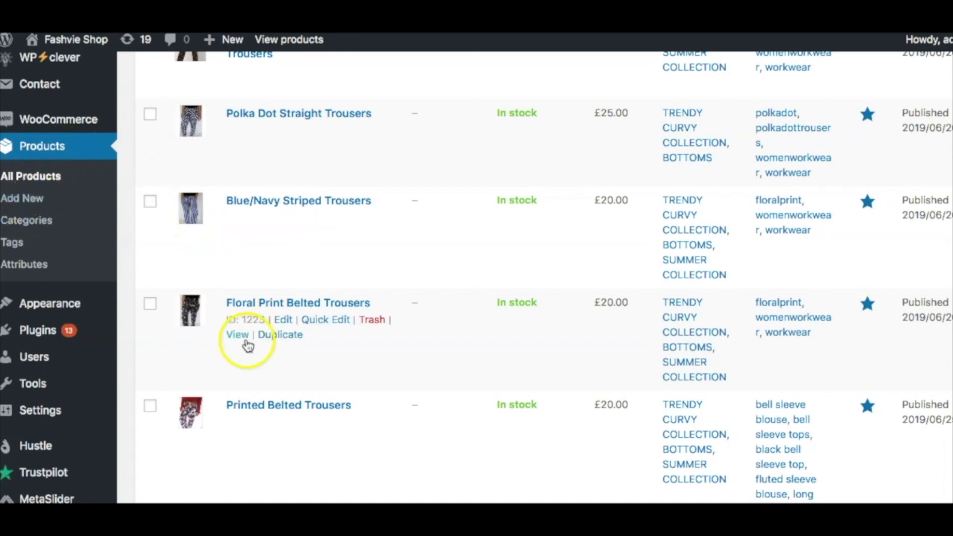
left_click(285, 322)
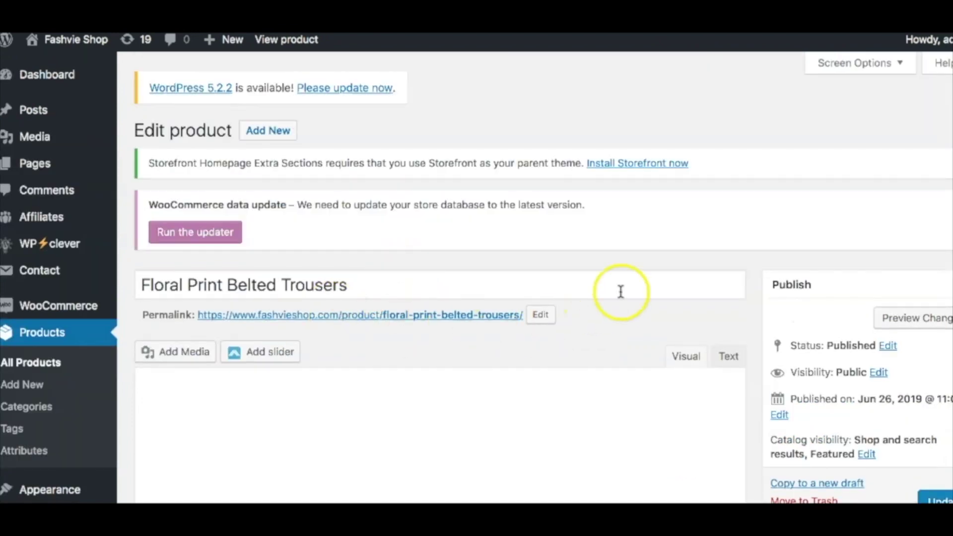
Step: Enter FLO2509 as the product's SKU in its inventory data
scroll(654, 272, "down", 2)
scroll(655, 268, "down", 10)
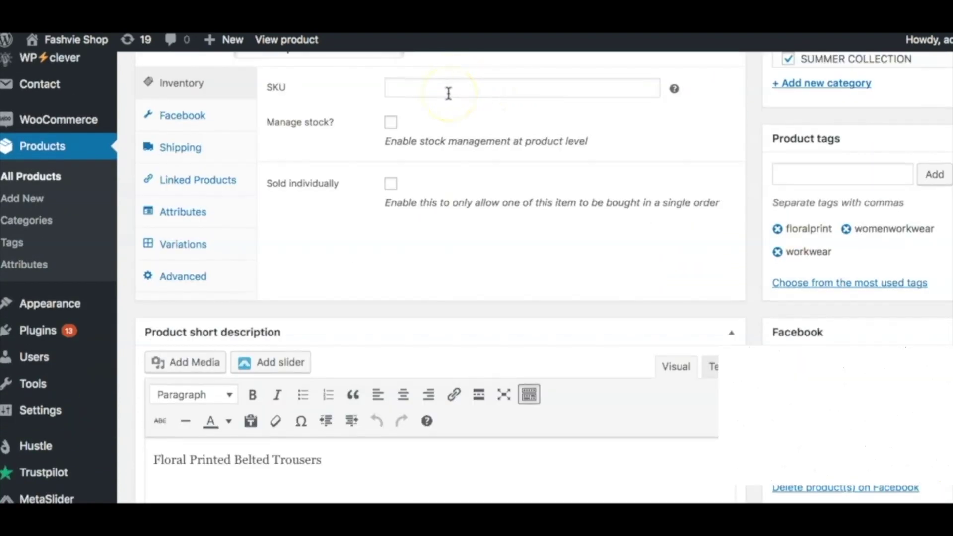
left_click(449, 94)
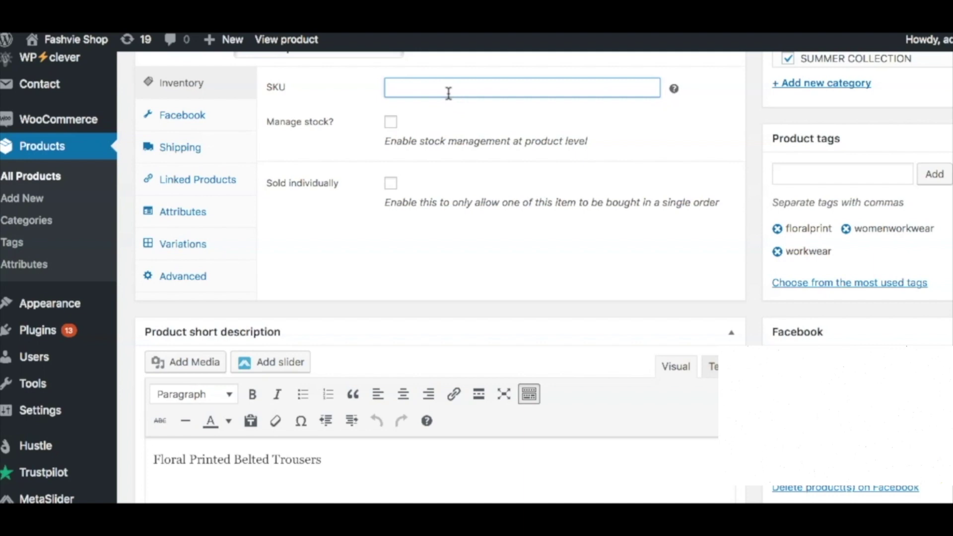
left_click(485, 88)
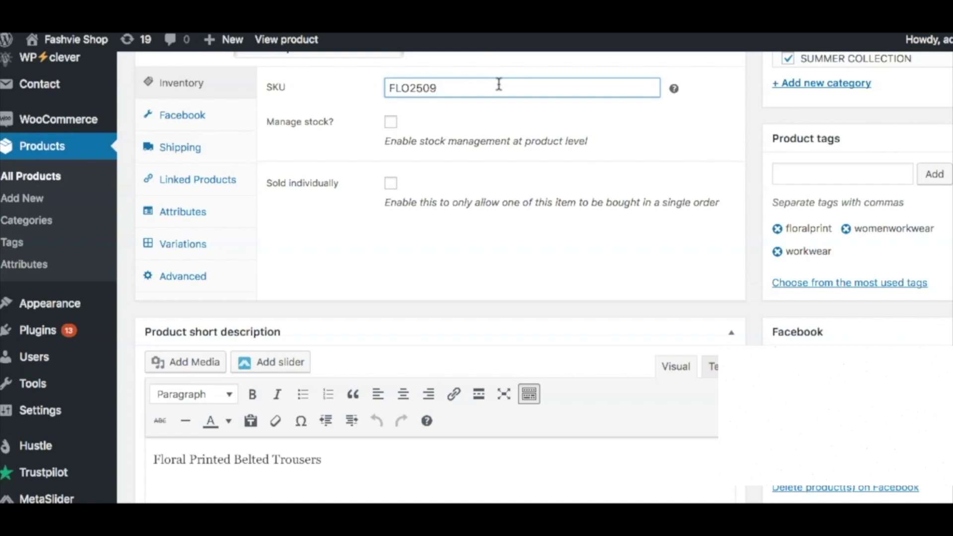
Step: Enable product-level stock management and set the stock quantity to 3
left_click(392, 123)
left_click_drag(412, 181, 350, 166)
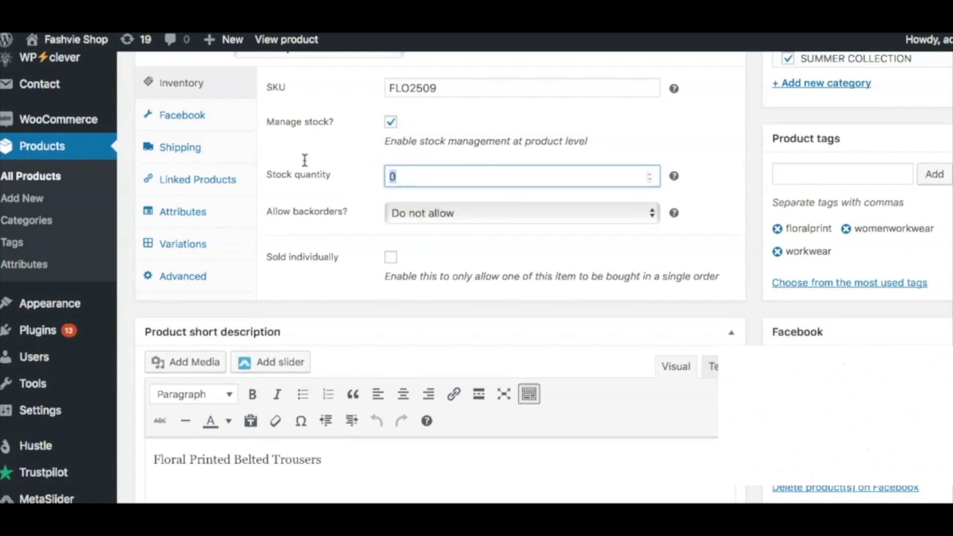
type("23")
left_click(330, 288)
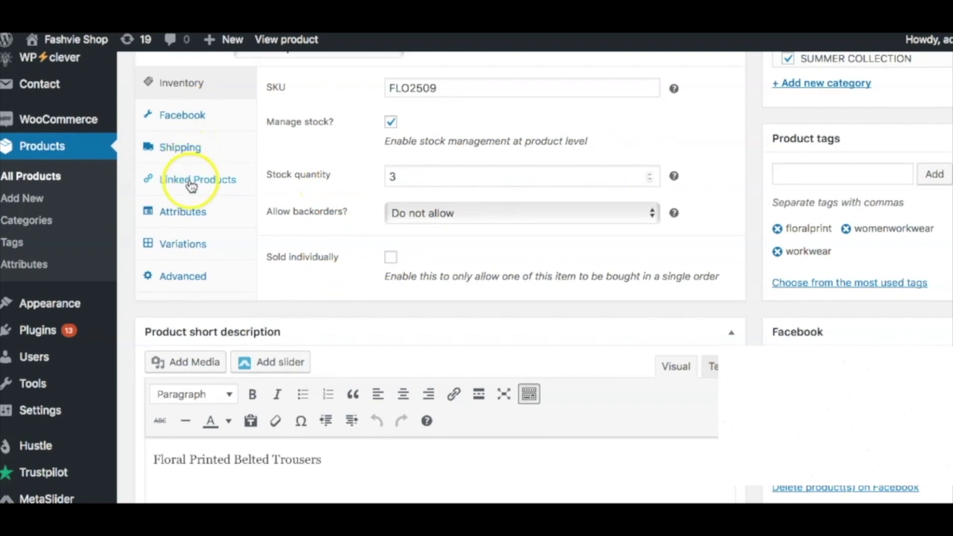
Step: Add a new variation to the product and assign it the size UK 12/US 10
left_click(182, 246)
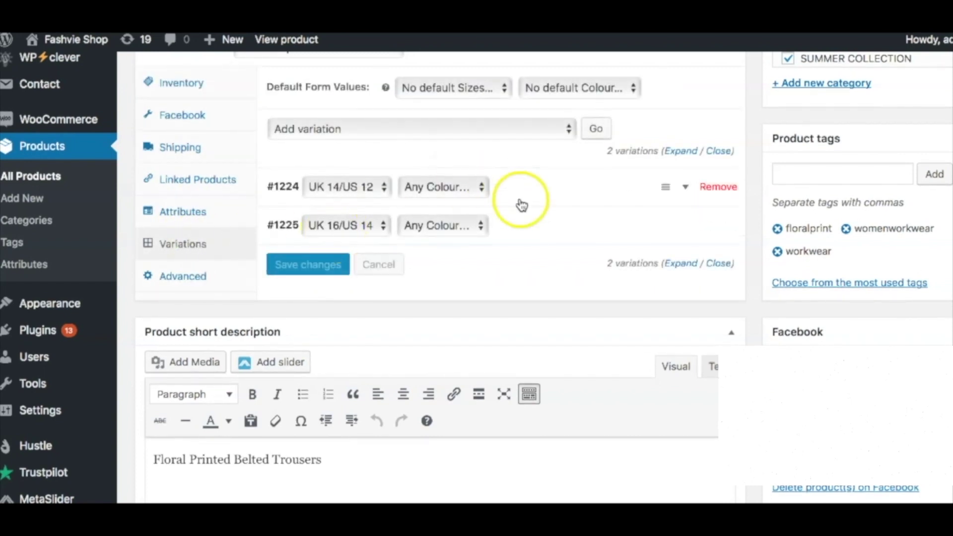
left_click(598, 130)
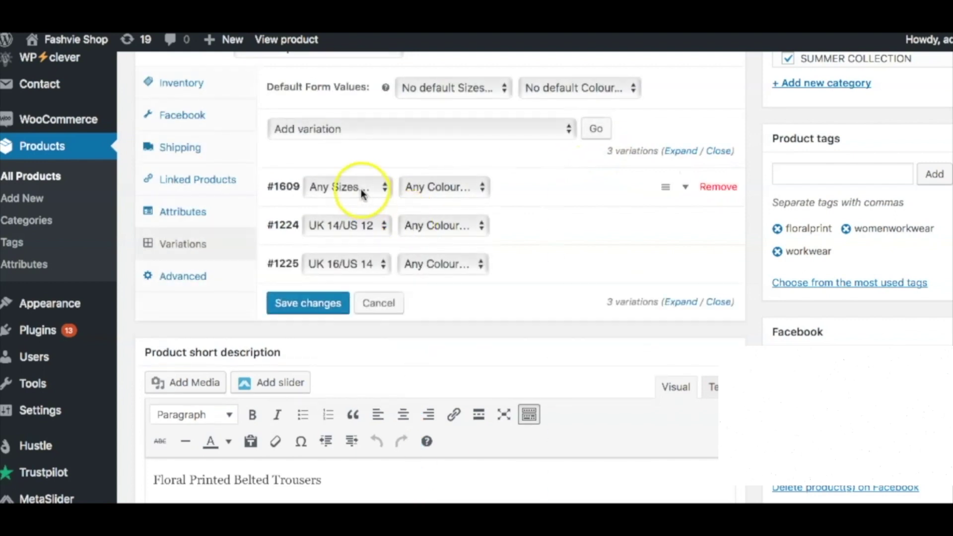
left_click(362, 189)
left_click(361, 251)
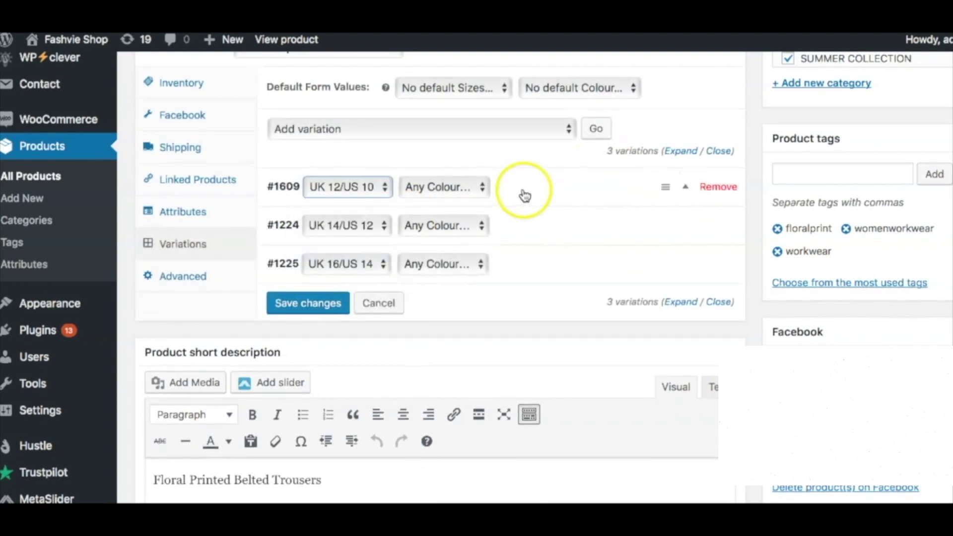
Step: Expand the UK 12/US 10 variation and enter a regular price of £25
left_click(673, 203)
left_click(341, 365)
type("25")
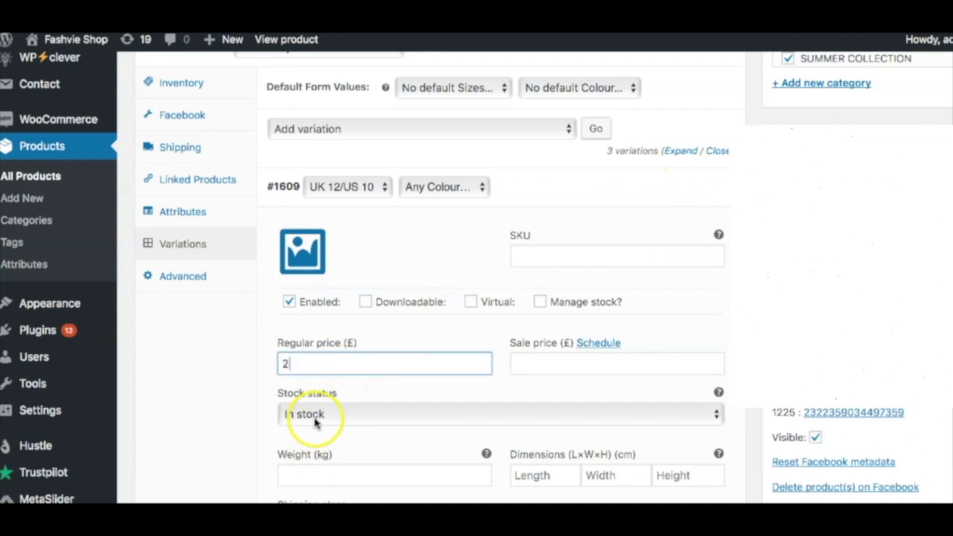
left_click(315, 477)
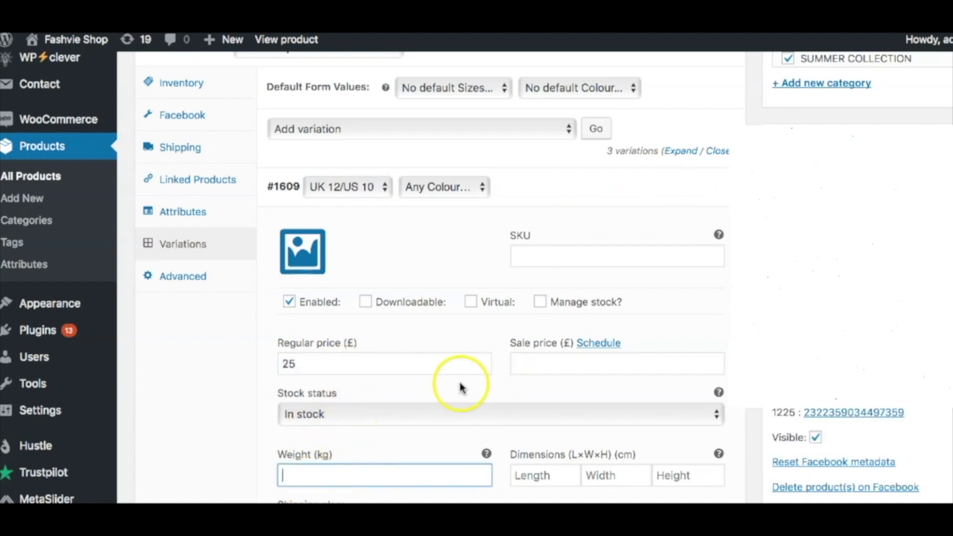
left_click(179, 425)
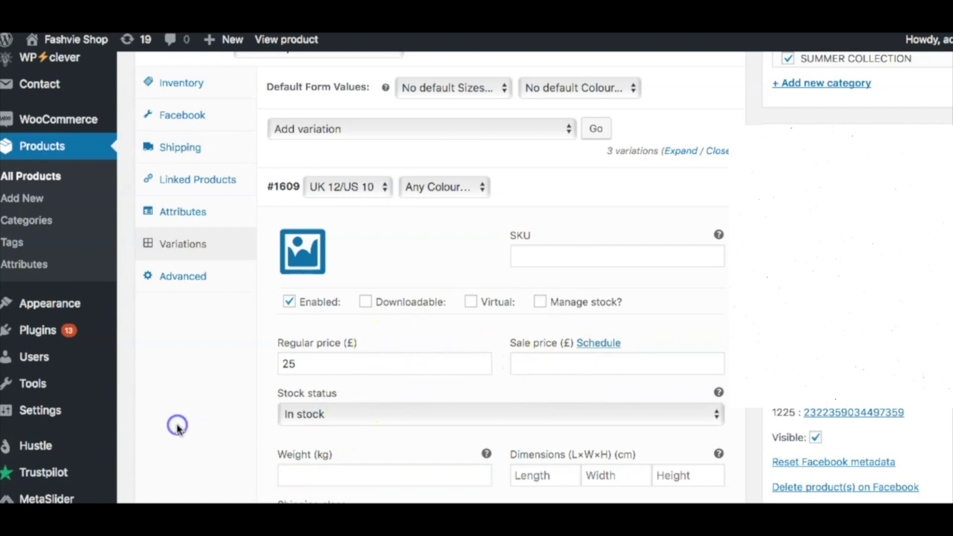
Step: Enable stock management for the UK 12/US 10 variation with a quantity of 1 and set its regular price to £20
scroll(179, 427, "down", 2)
scroll(178, 428, "down", 5)
scroll(180, 430, "up", 3)
scroll(179, 428, "up", 2)
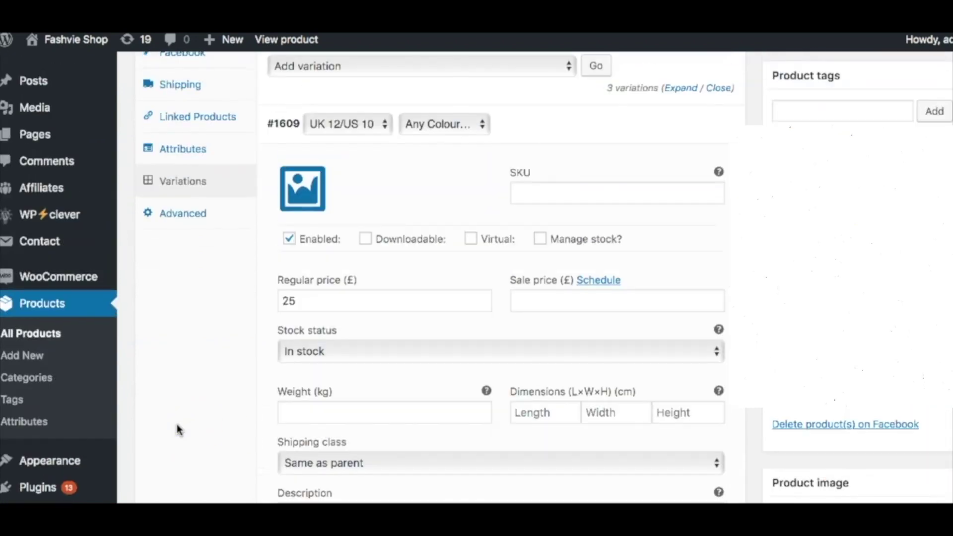
left_click(544, 239)
left_click(327, 355)
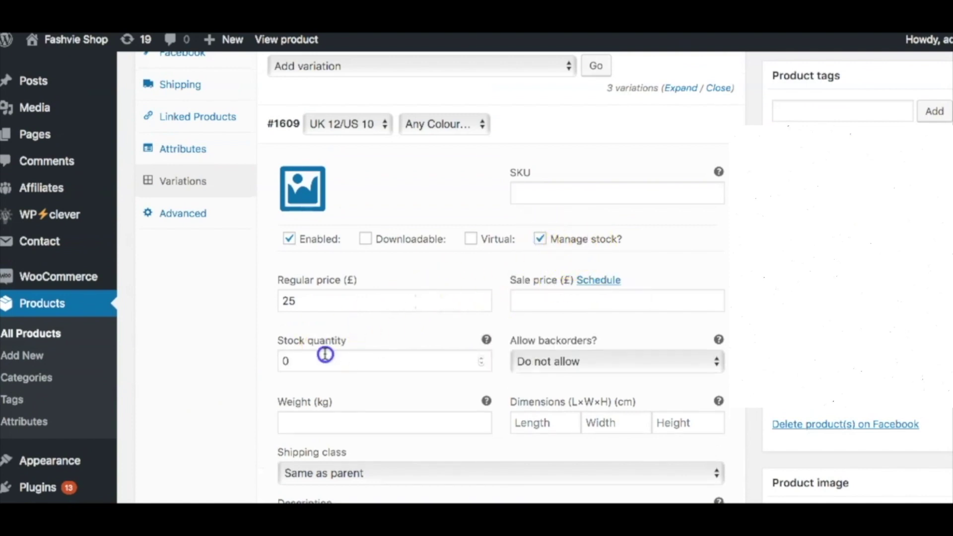
double_click(284, 361)
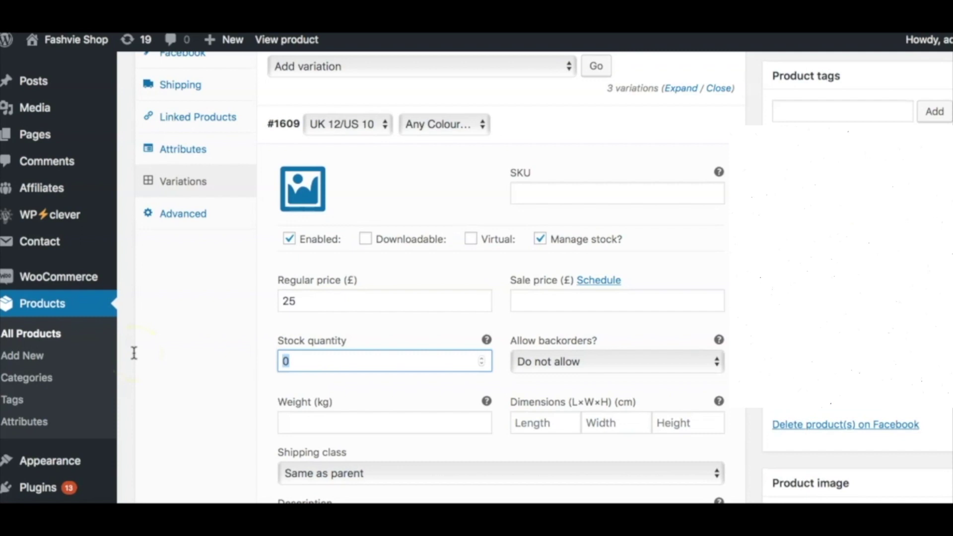
type("1")
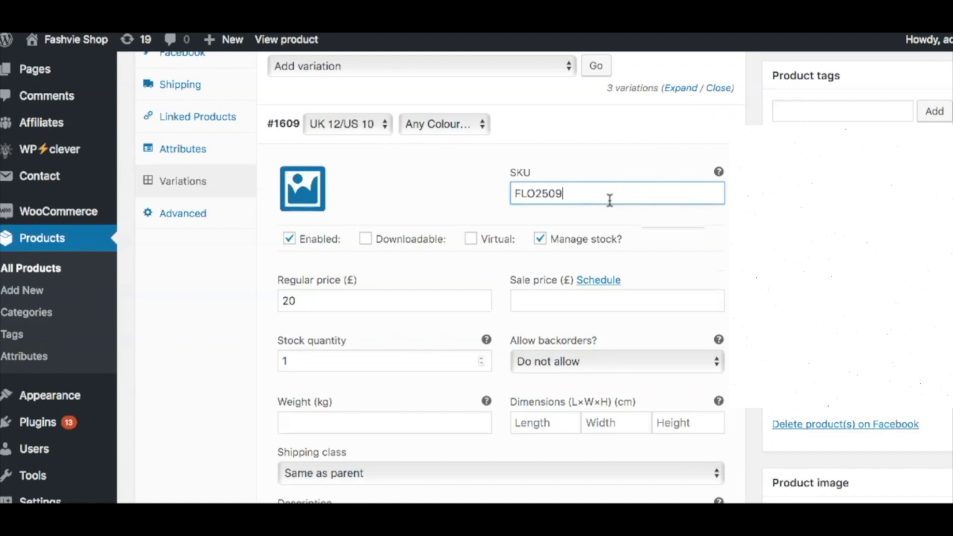
Step: Complete the UK 12/US 10 variation's SKU as FLO2509-12 and collapse its details
type("2")
left_click(675, 213)
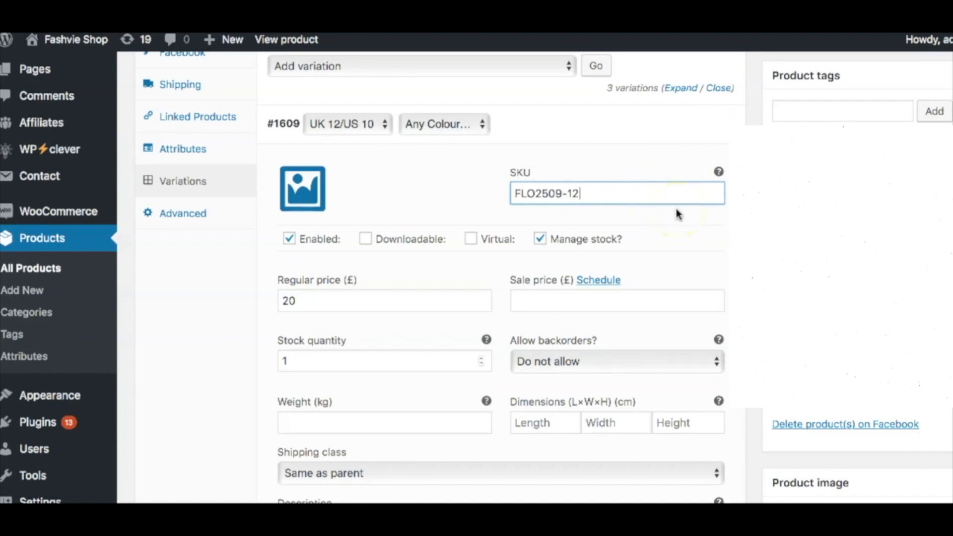
left_click(685, 127)
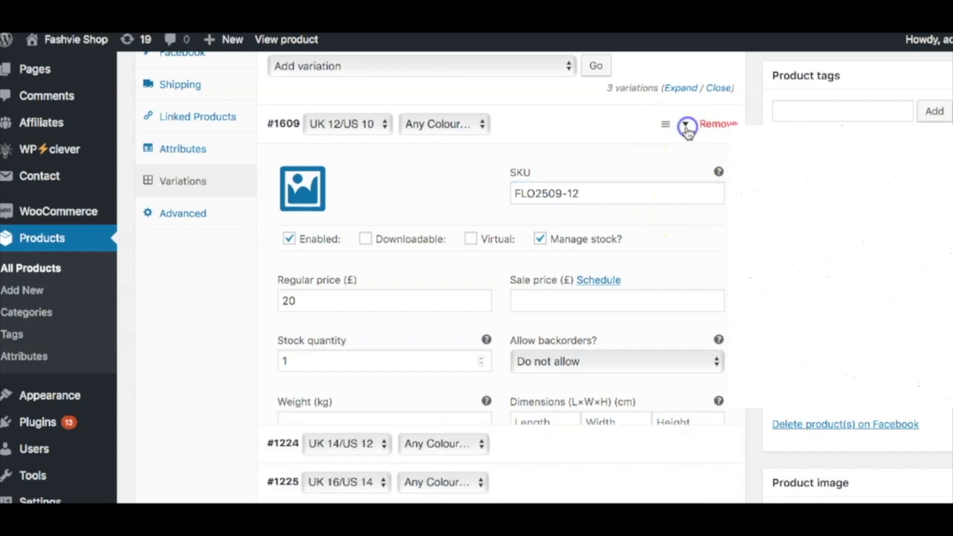
Step: Copy the base SKU from the UK 14/US 12 variation and change that variation's SKU to FLO2509-14
left_click(685, 168)
left_click_drag(571, 232, 476, 232)
key("ctrl+c")
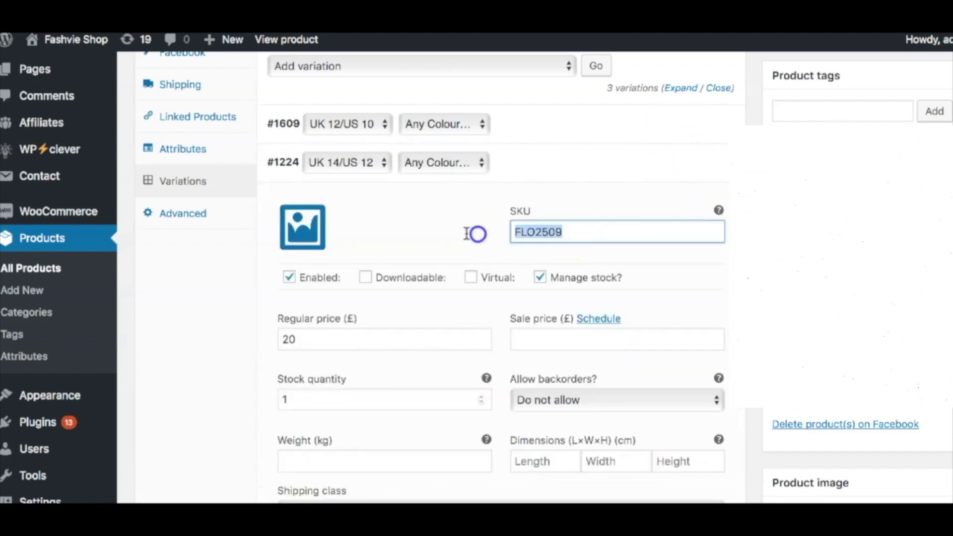
left_click(570, 224)
type("-")
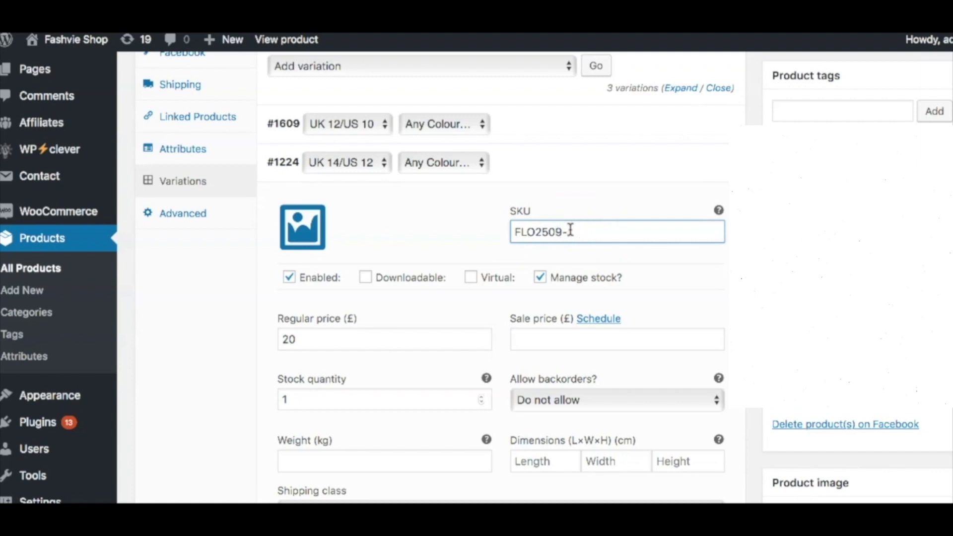
type("14")
left_click(685, 162)
Step: Set the UK 16/US 14 variation's SKU to FLO2509-16 and save the variation changes
left_click(681, 203)
left_click(618, 266)
key("ctrl+v")
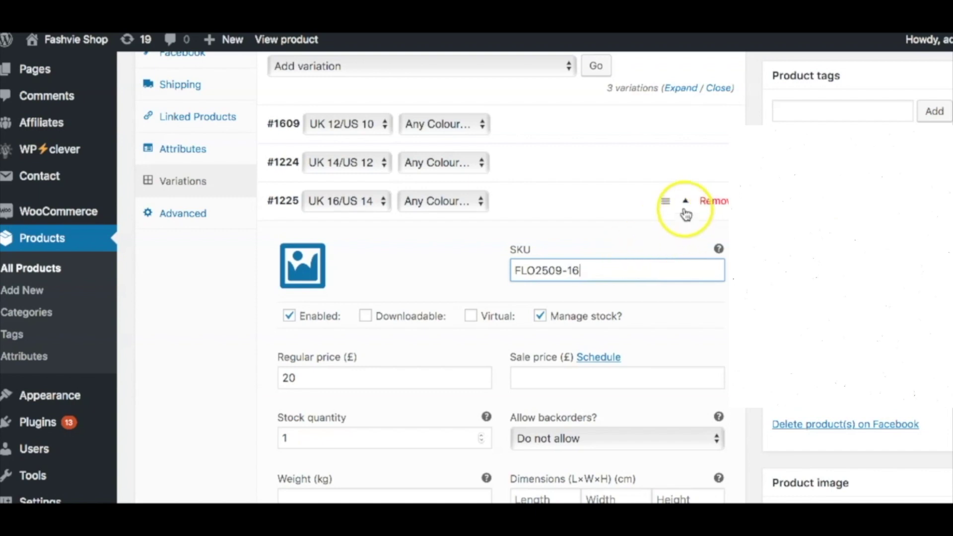
left_click(682, 210)
left_click(312, 246)
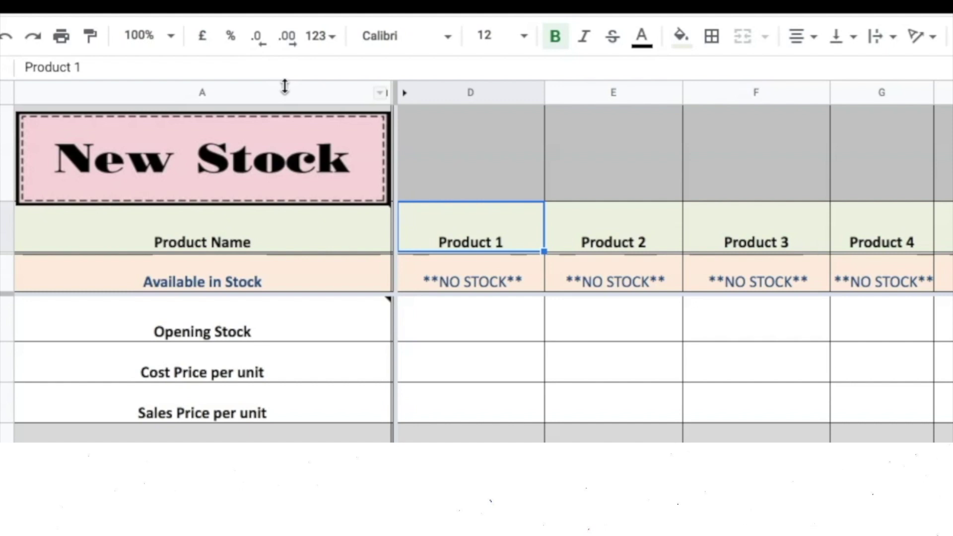
Step: In the New Stock spreadsheet in Google Sheets, select the Product 1 name cell in column D
left_click(477, 213)
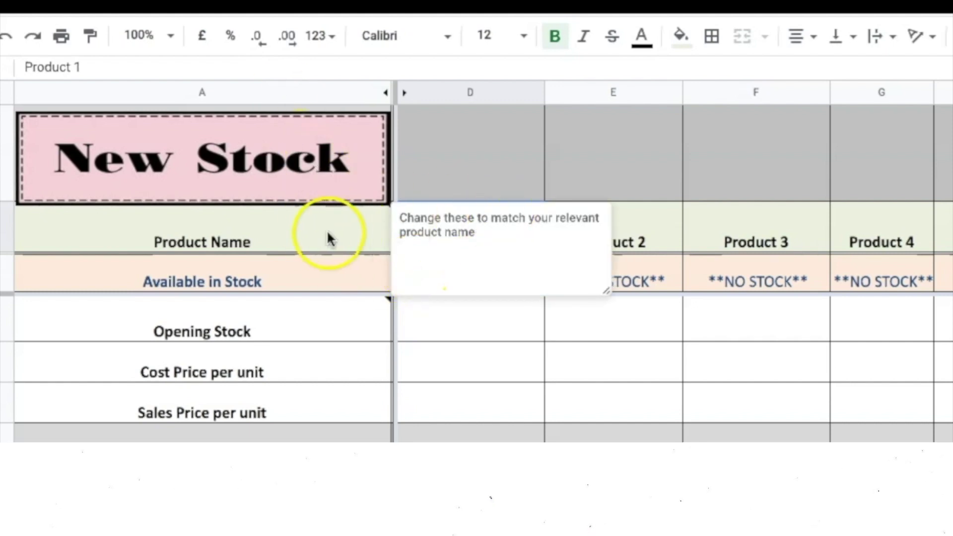
left_click(702, 305)
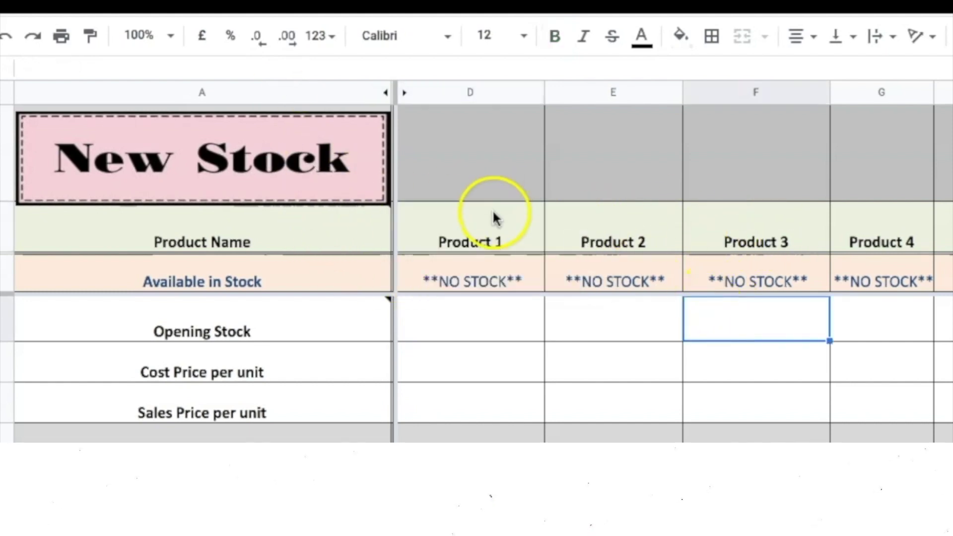
left_click(495, 233)
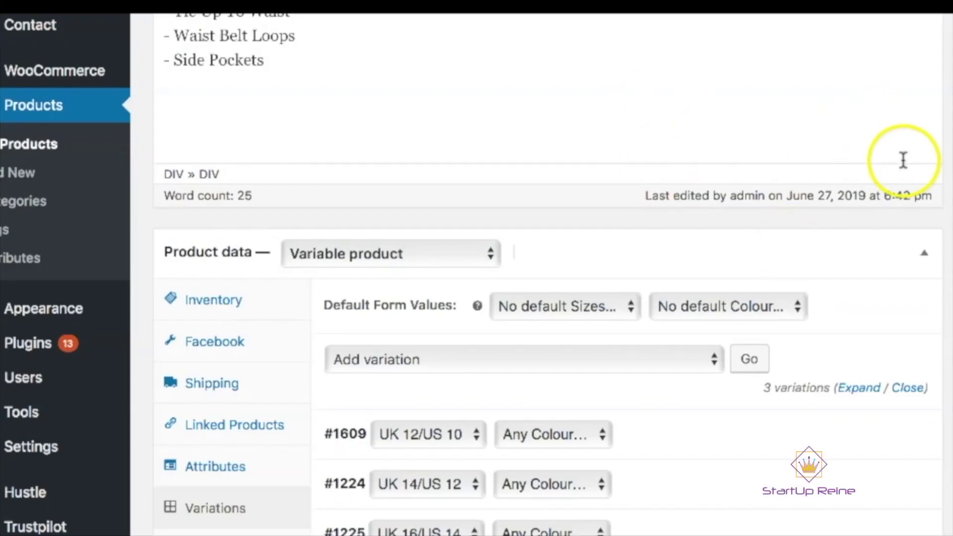
Step: Switch to the WordPress product page and copy the product title Floral Print Belted Trousers
scroll(933, 134, "up", 5)
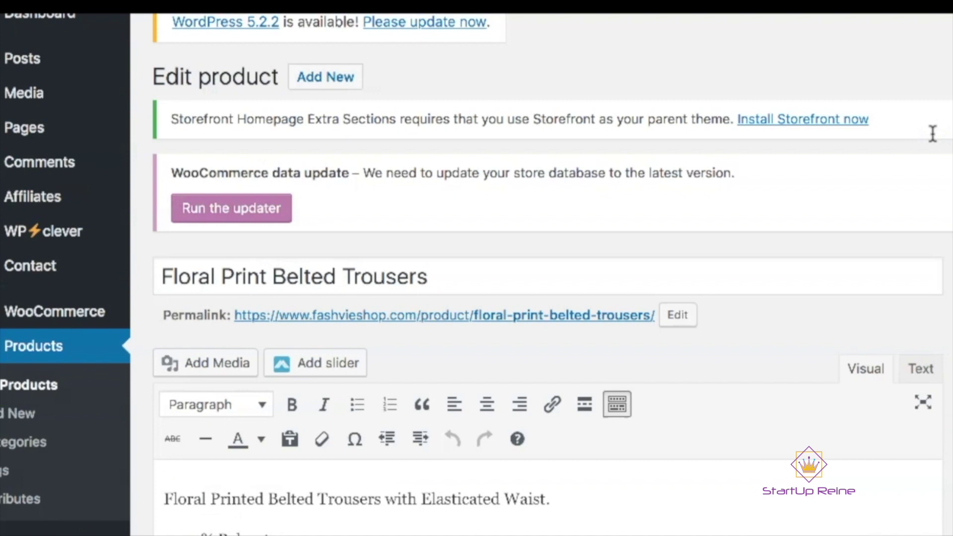
left_click_drag(517, 270, 132, 263)
key("ctrl+c")
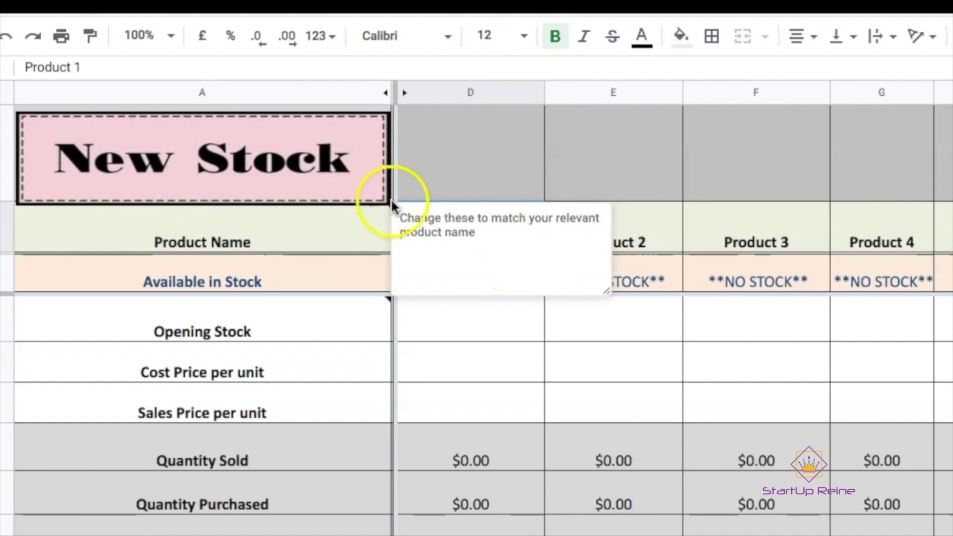
Step: Return to the New Stock spreadsheet, replace Product 1 with the copied product title and widen column D to fit it
left_click(628, 213)
left_click(497, 221)
key("ctrl+v")
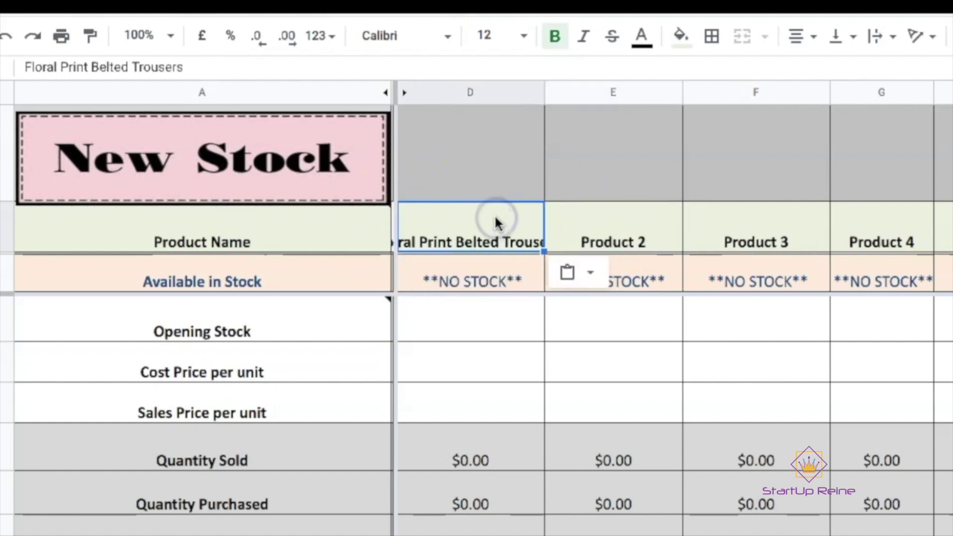
left_click_drag(544, 84, 610, 86)
left_click(450, 238)
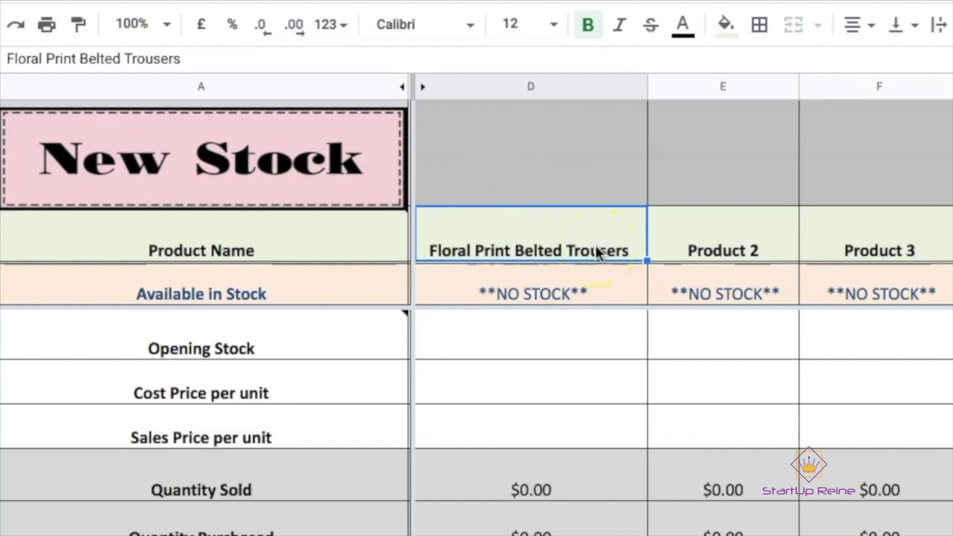
left_click(738, 237)
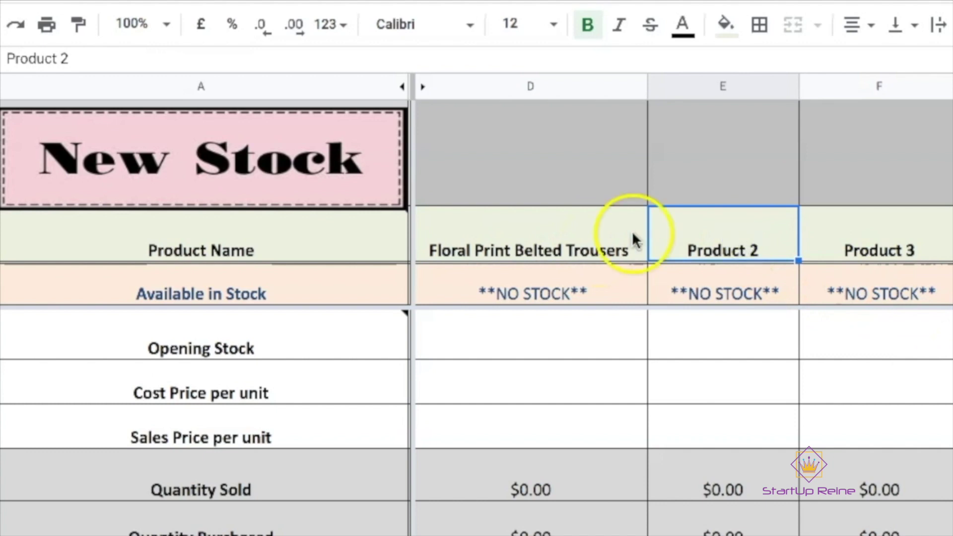
left_click(849, 227)
key("Right")
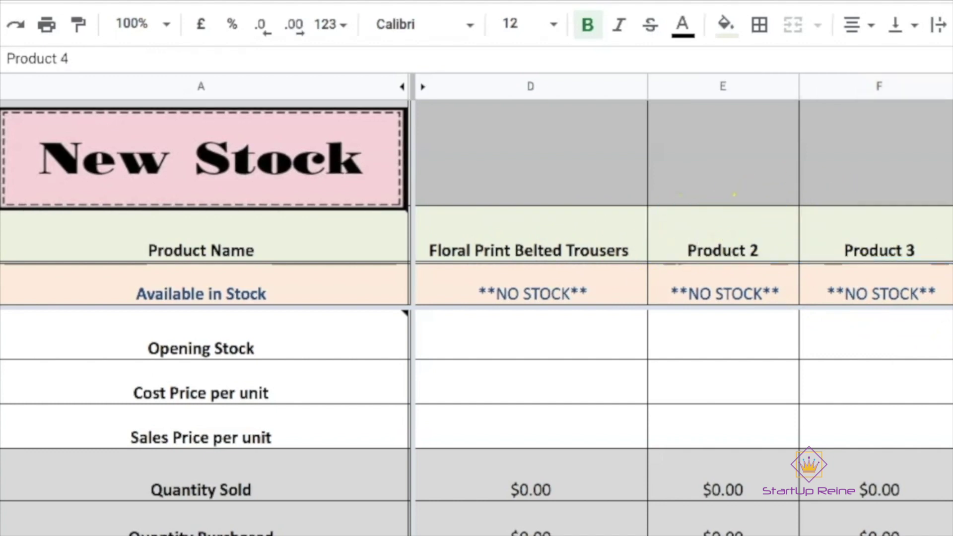
left_click(554, 241)
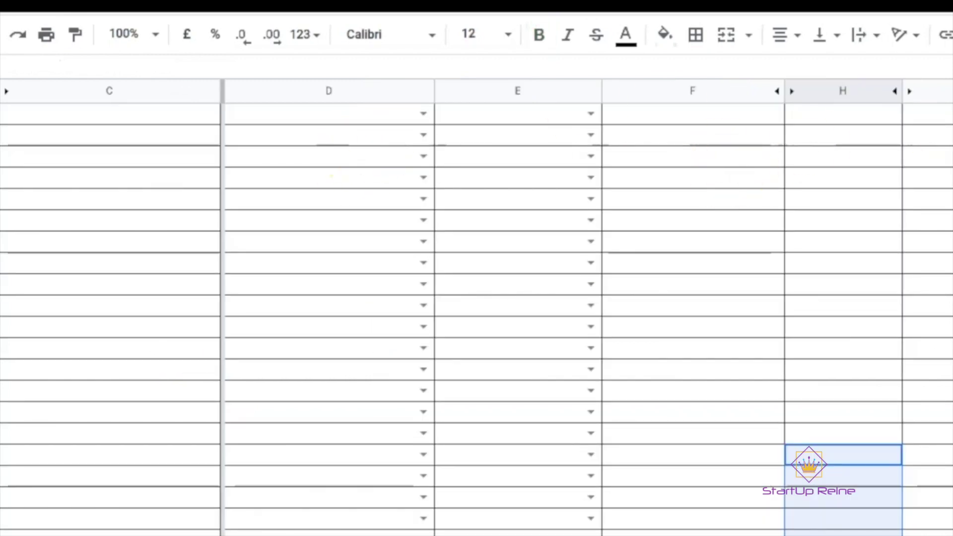
Step: Enter 15/09/2019 as the date in the first entry row of the Purchases sheet
scroll(497, 297, "up", 5)
left_click(177, 322)
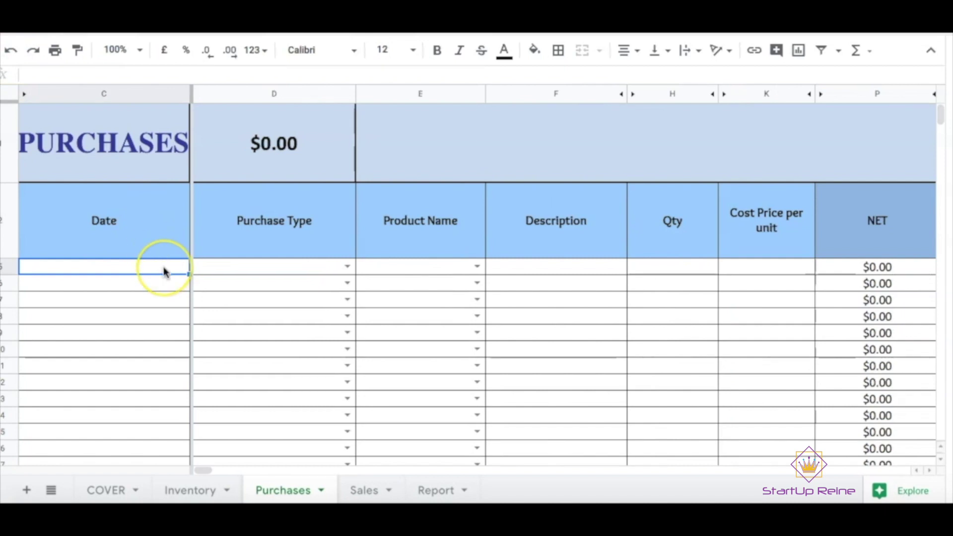
type("15")
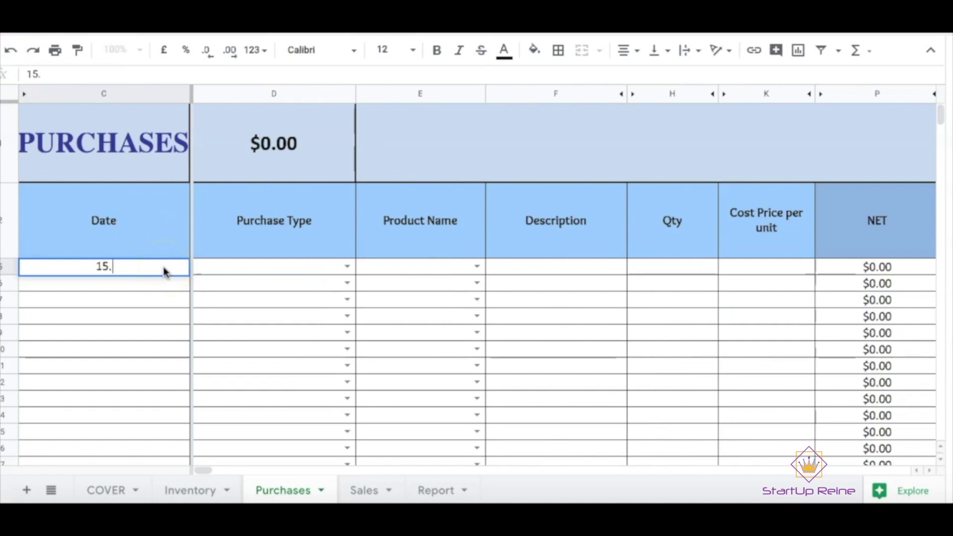
type("/09/")
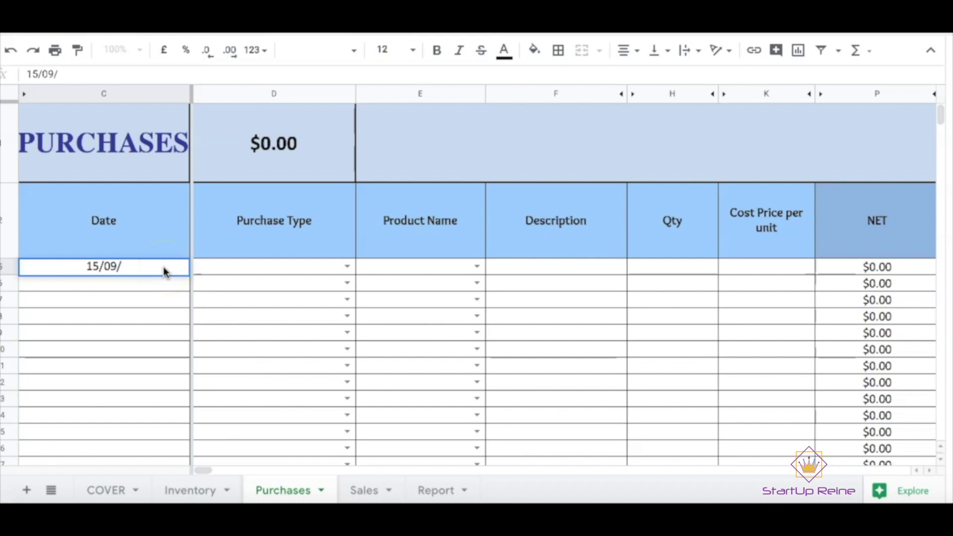
type("2019")
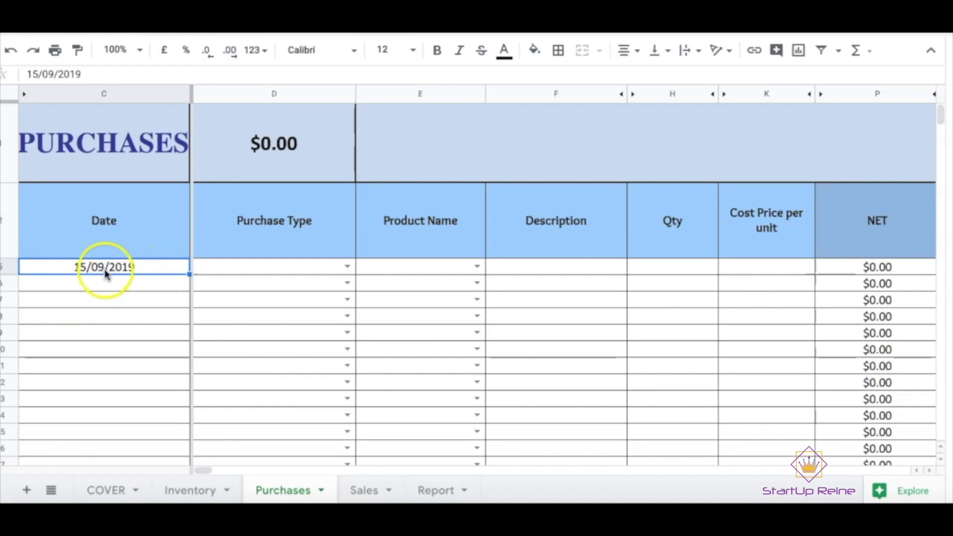
Step: Change the first purchase's date to 06/06/2019 using the calendar picker
double_click(102, 267)
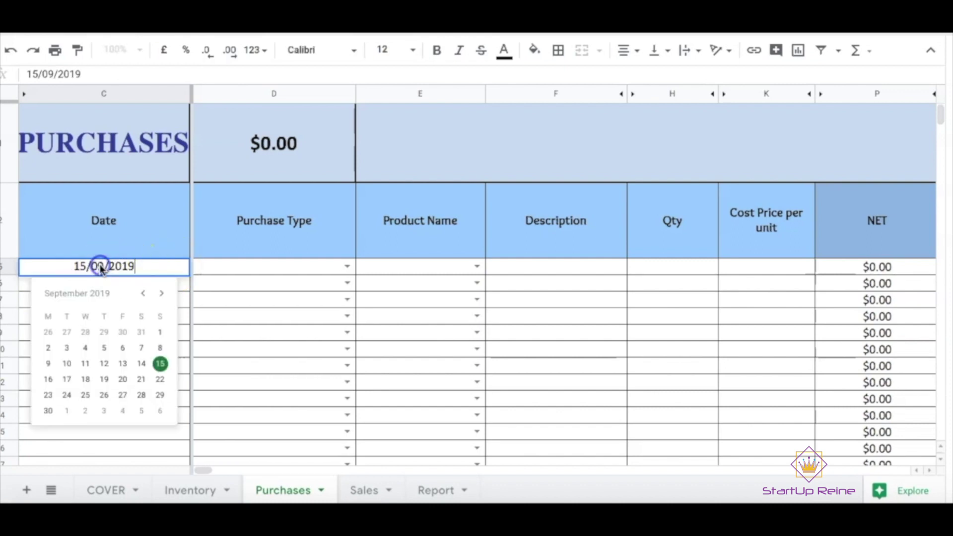
left_click(143, 294)
left_click(142, 293)
left_click(142, 294)
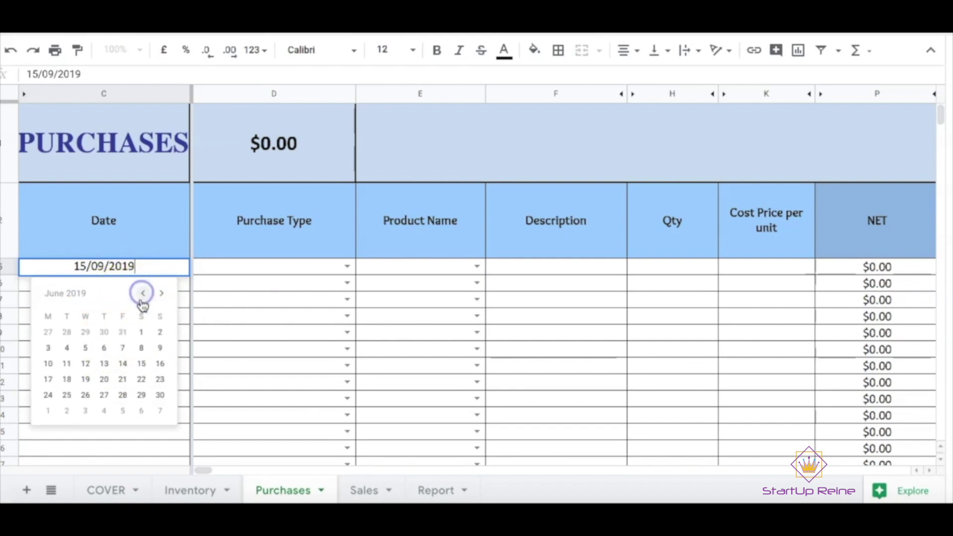
left_click(104, 348)
Step: Set the first purchase's type to Invoice and its product name to Floral Print Belted Trousers
left_click(224, 262)
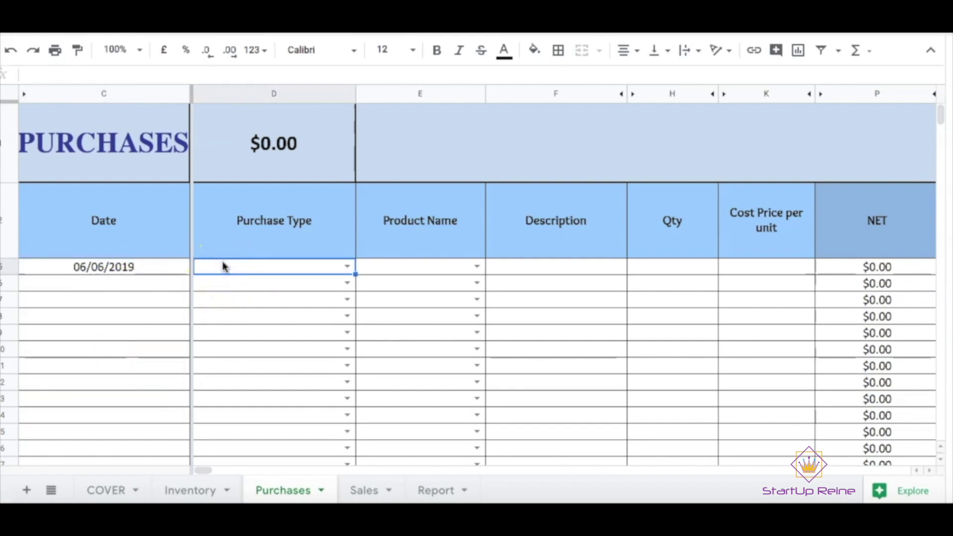
left_click(343, 268)
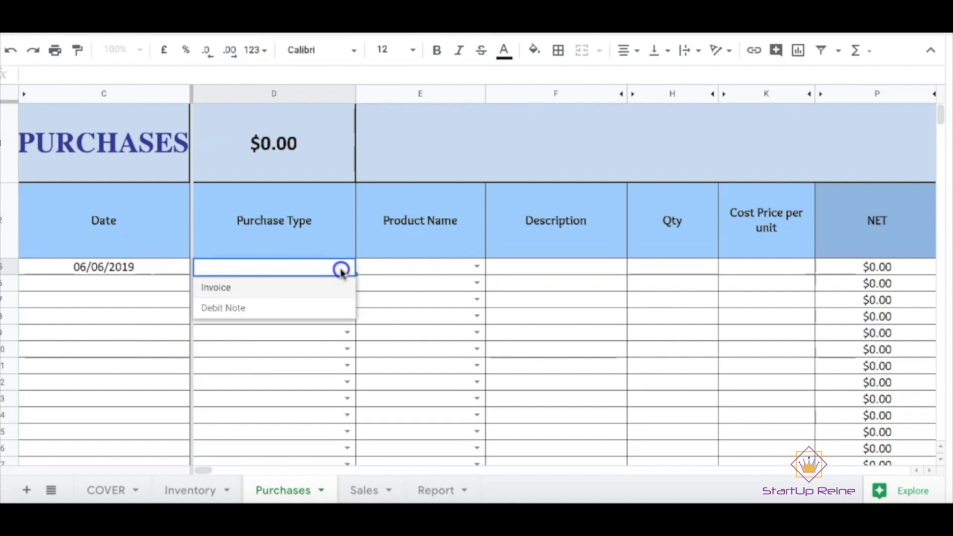
left_click(299, 292)
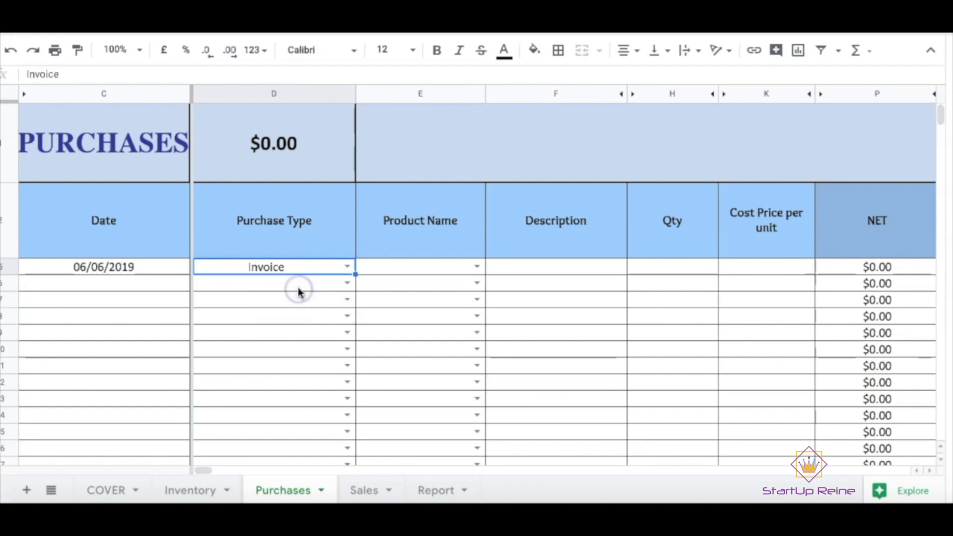
left_click(398, 270)
left_click(485, 268)
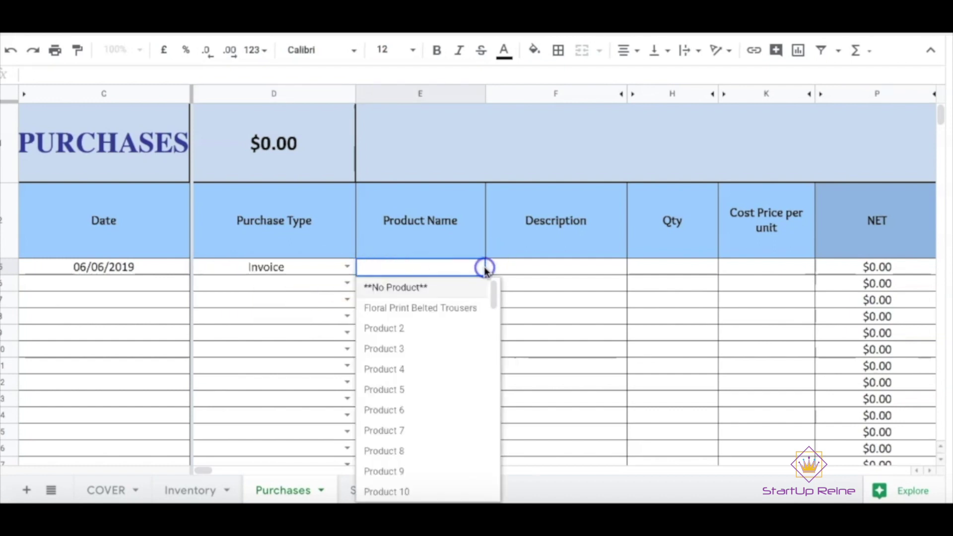
left_click(448, 310)
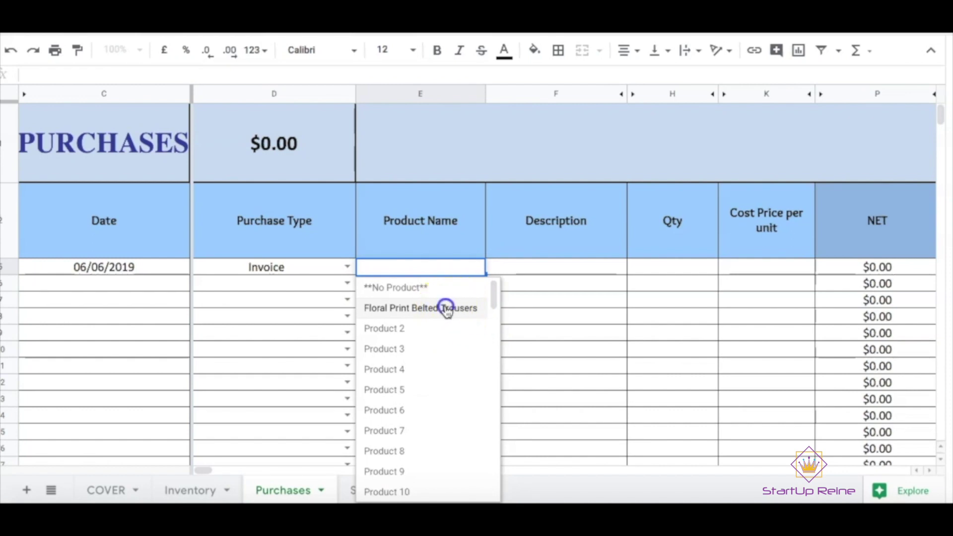
Step: Copy SKU FLO2509-12 from the UK 12/US 10 variation on the WordPress product page into the first purchase's Description in the spreadsheet
left_click(538, 263)
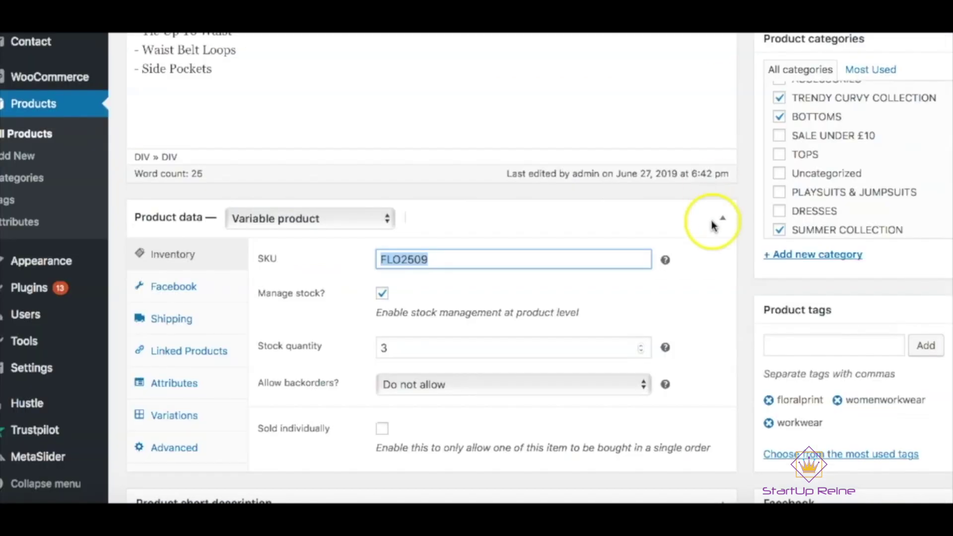
left_click(185, 416)
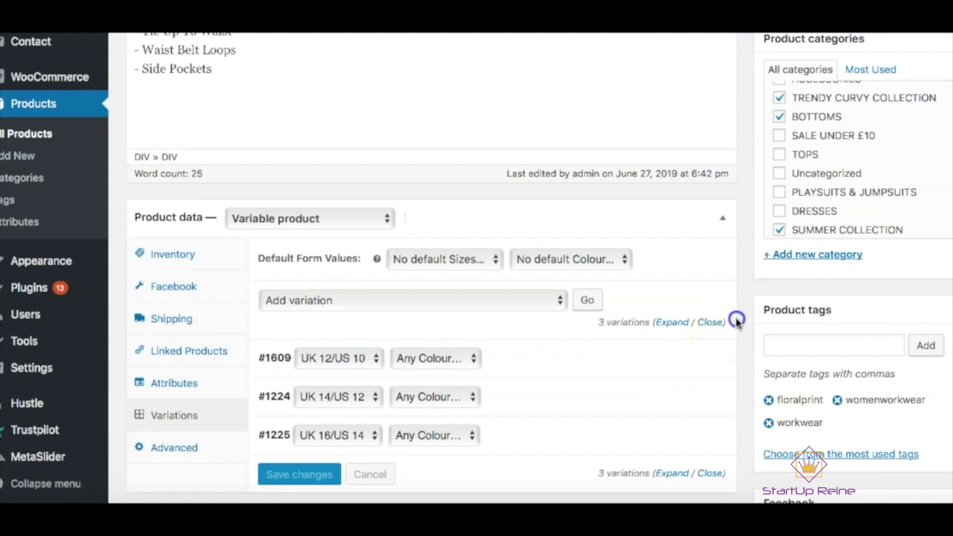
scroll(737, 323, "down", 3)
scroll(738, 323, "down", 4)
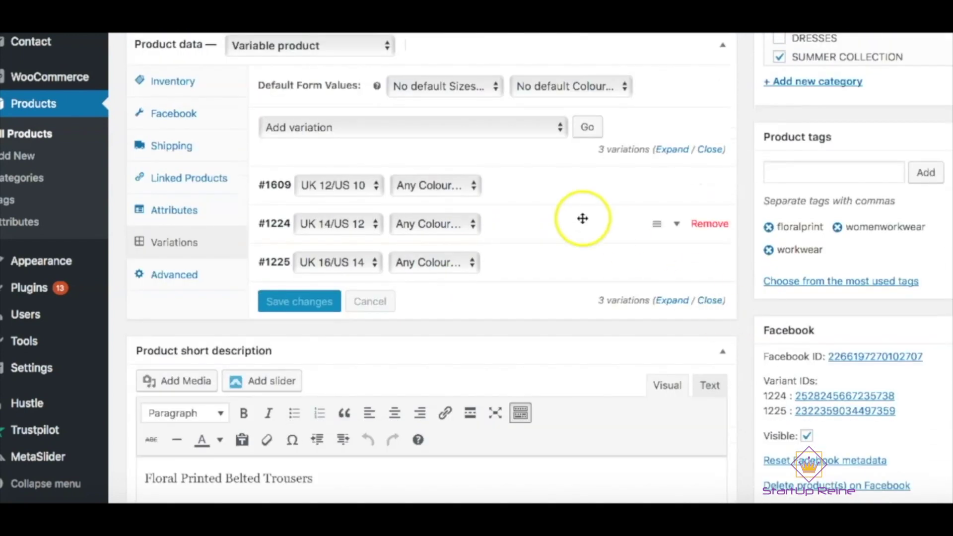
left_click(675, 188)
left_click_drag(566, 253, 507, 255)
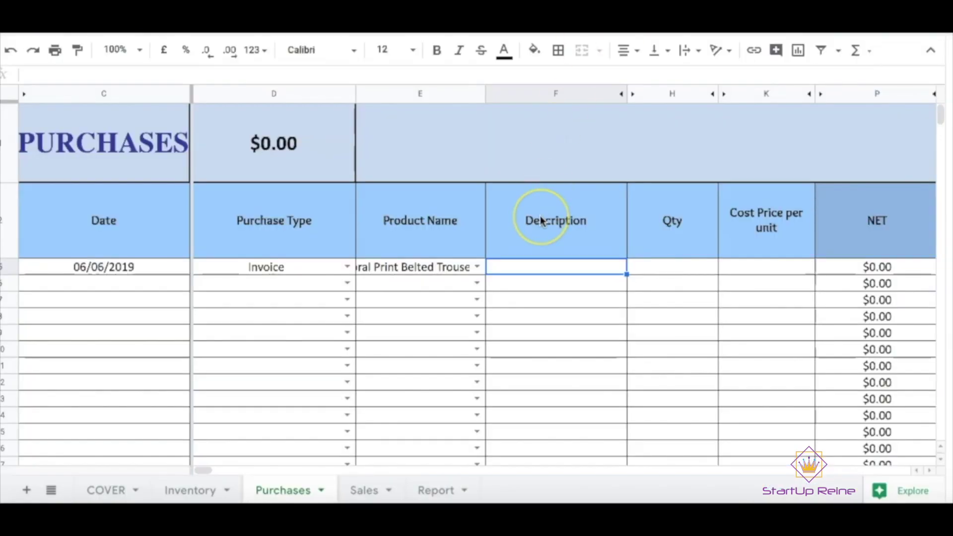
type("FLO2509-12")
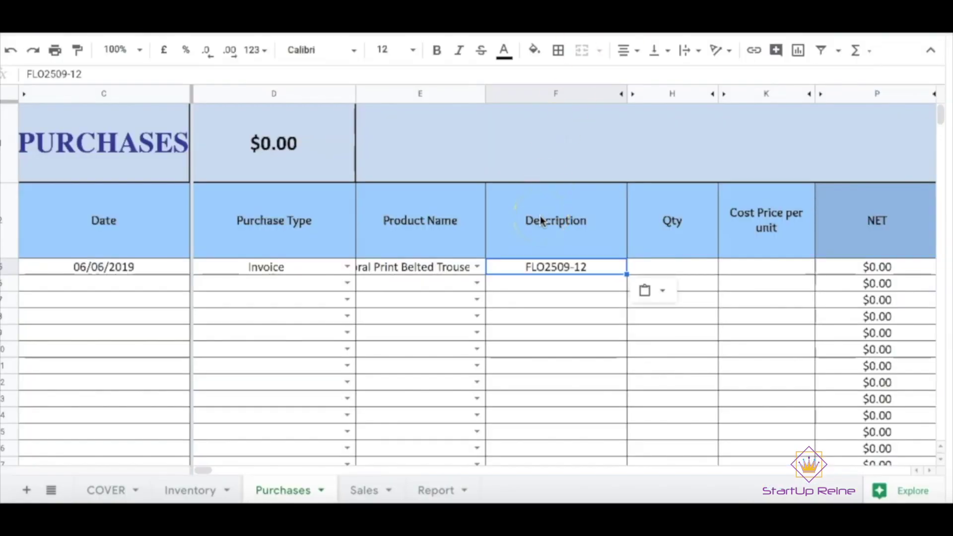
Step: Enter a quantity of 1 and a cost price per unit of 5 for the FLO2509-12 purchase
left_click(658, 263)
type("1")
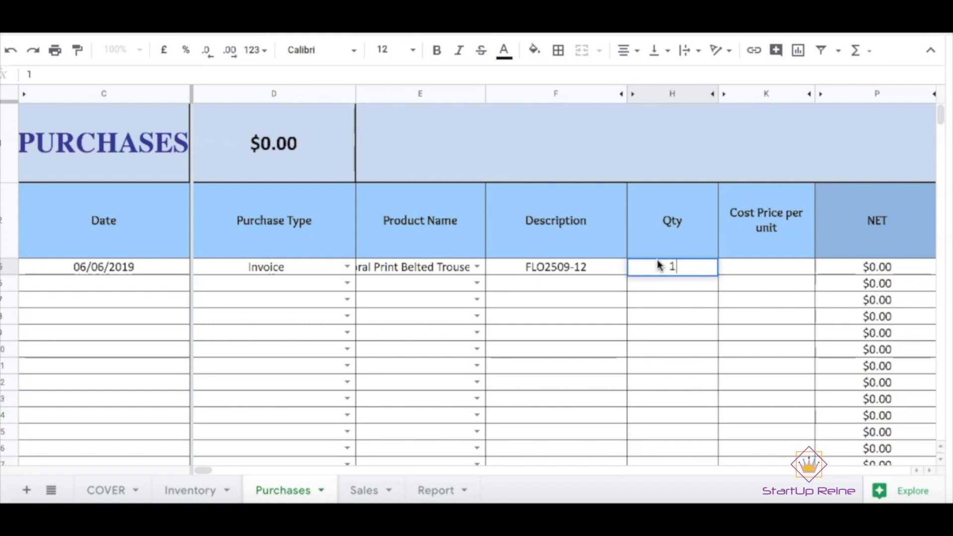
key("Tab")
type("5")
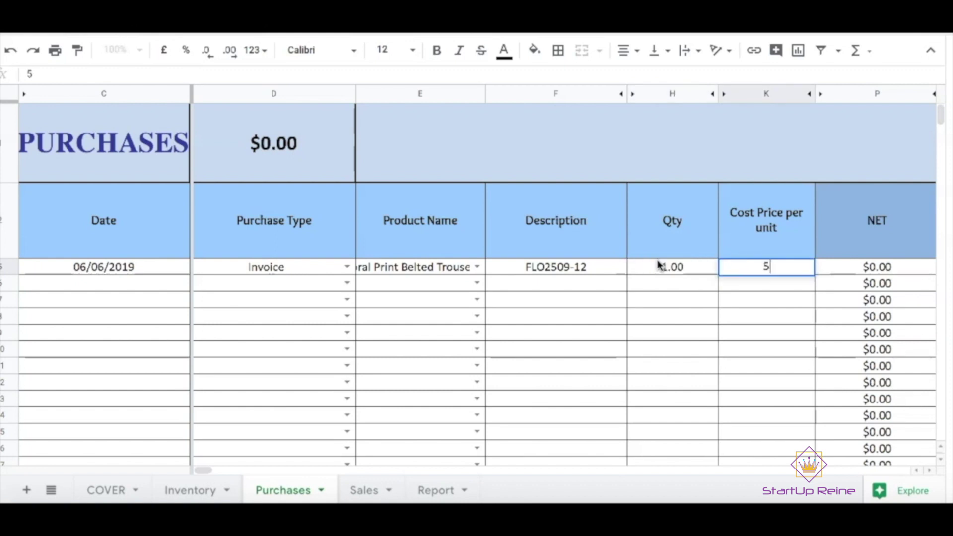
key("Tab")
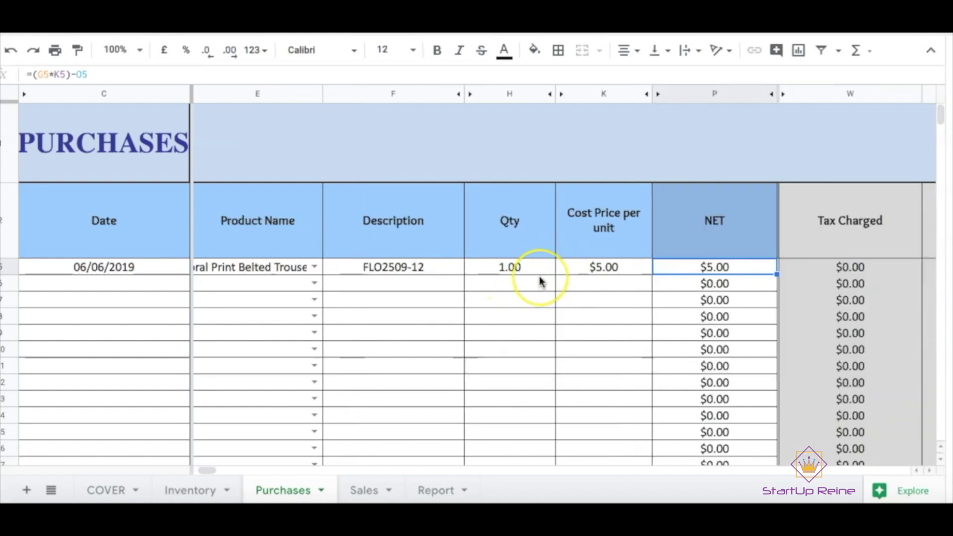
Step: Enter 1 as the tax charged on the FLO2509-12 purchase
key("Tab")
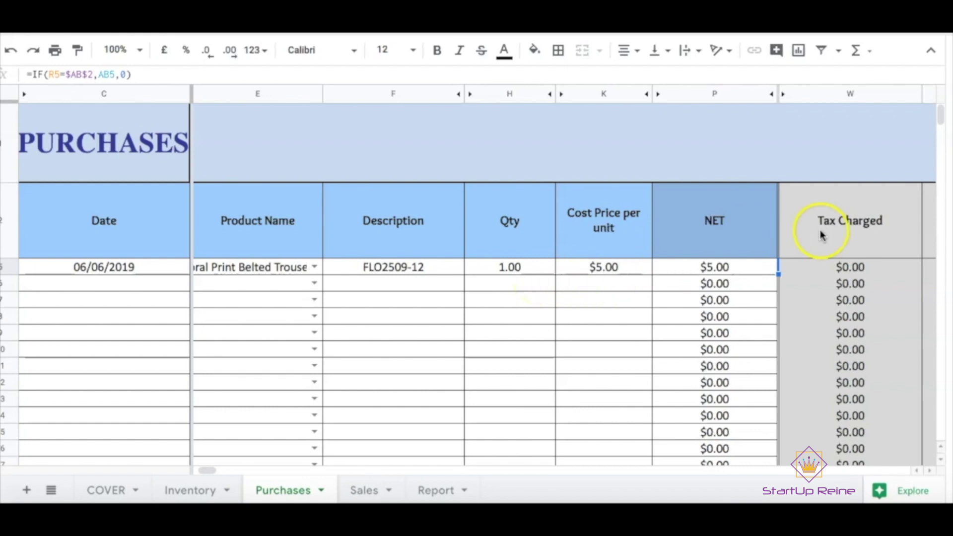
left_click(806, 270)
type("1")
Step: Start the second purchase row with the date 6/6/2019 and the purchase type Invoice
left_click(729, 283)
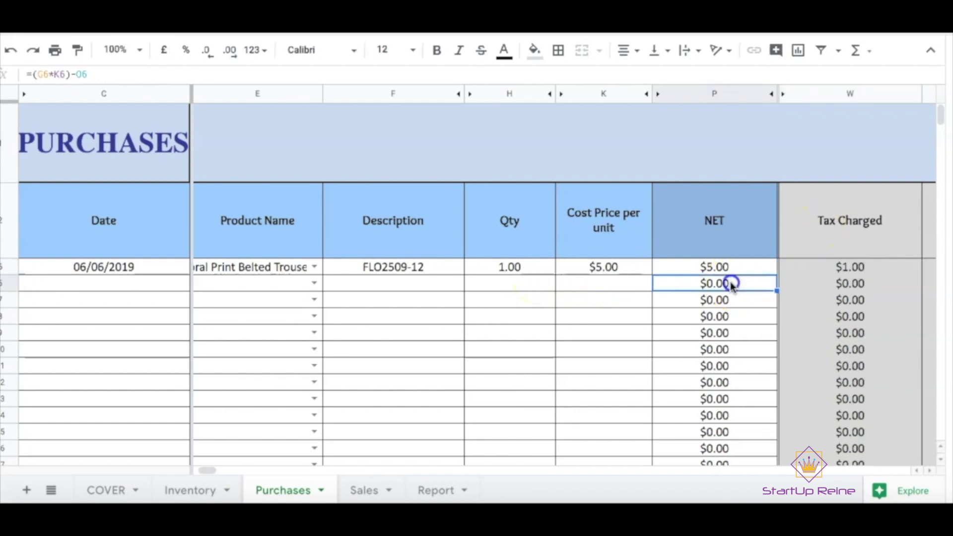
key("Left")
key("Left")
key("Left")
key("Left")
key("Left")
key("Left")
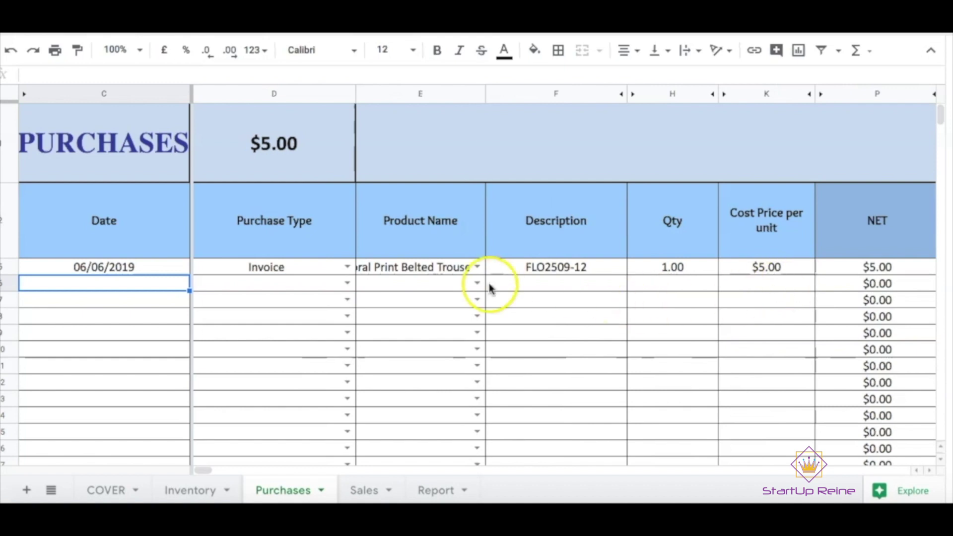
type("6/6/2019")
key("Tab")
type("I")
left_click(251, 299)
Step: Choose Floral Print Belted Trousers as the second purchase's product name
left_click(393, 284)
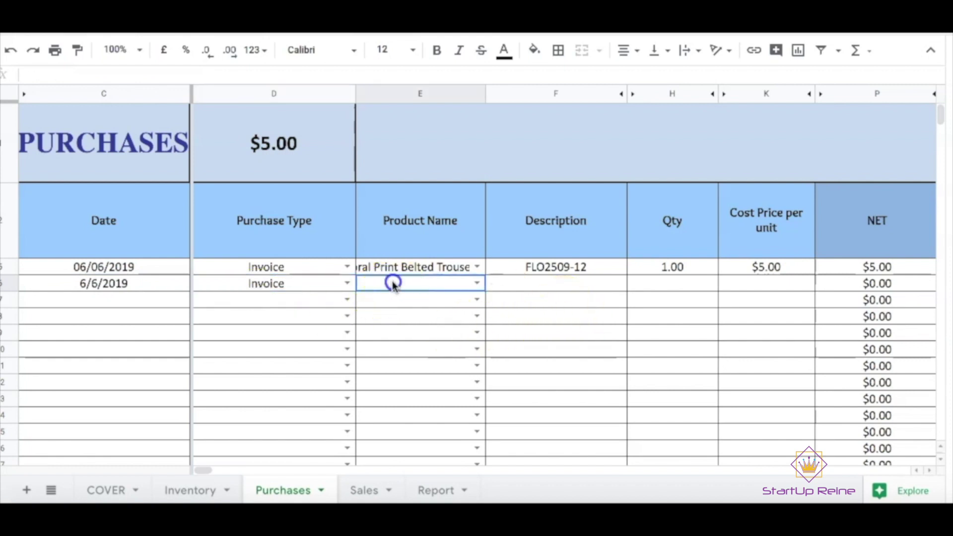
left_click(477, 283)
left_click(430, 326)
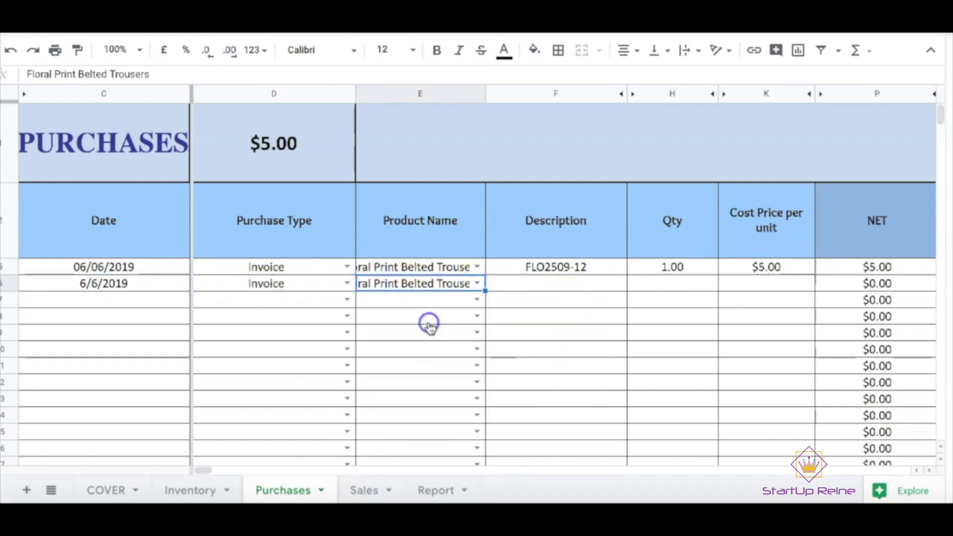
Step: Copy the first purchase's description into the second row and change it to FLO2509-14
left_click(497, 285)
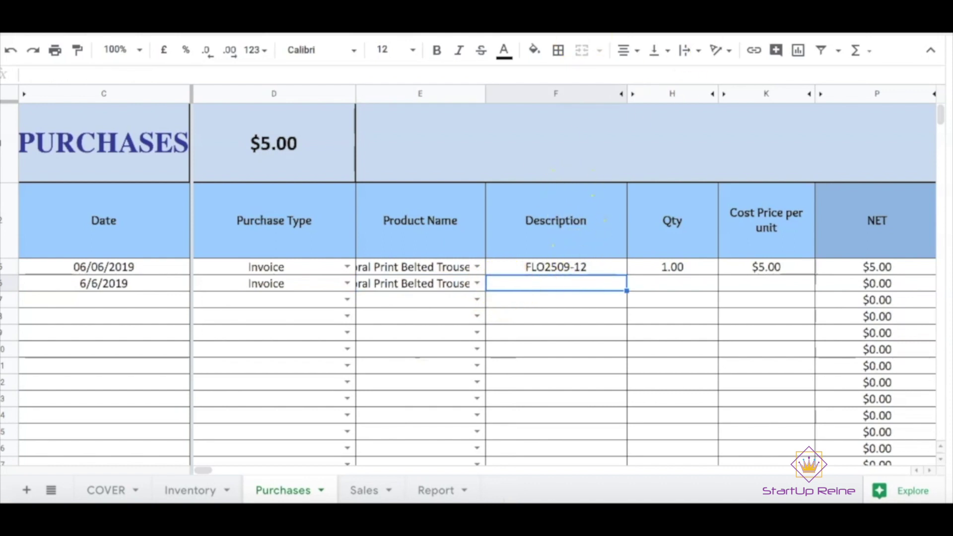
left_click(585, 266)
key("ctrl+c")
left_click(564, 292)
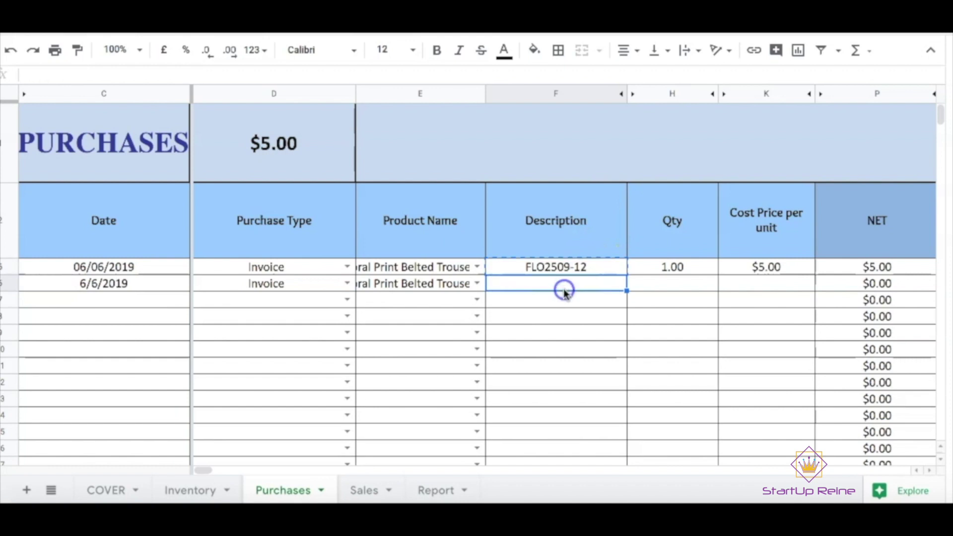
key("ctrl+v")
double_click(594, 283)
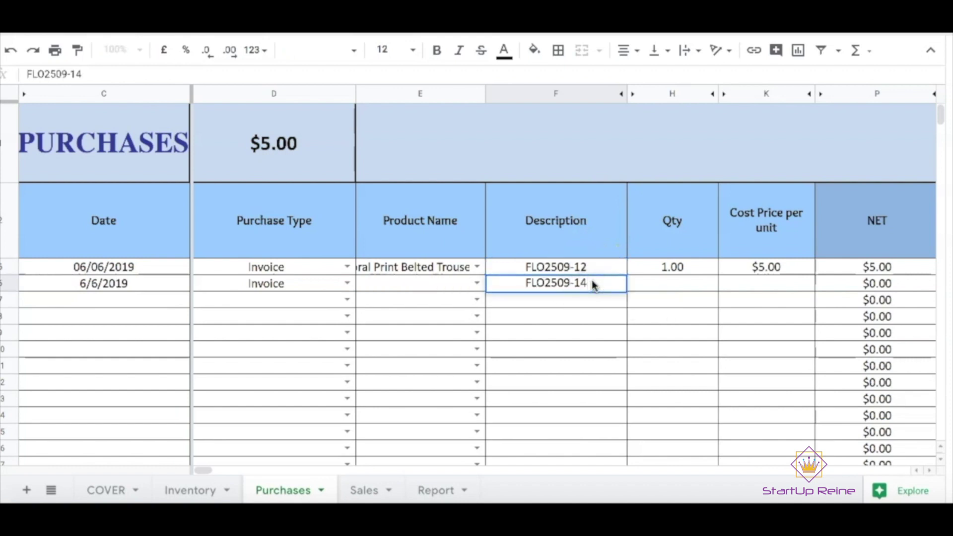
key("Tab")
Step: Reselect Floral Print Belted Trousers as the product name for the FLO2509-14 purchase
left_click(634, 304)
left_click(460, 288)
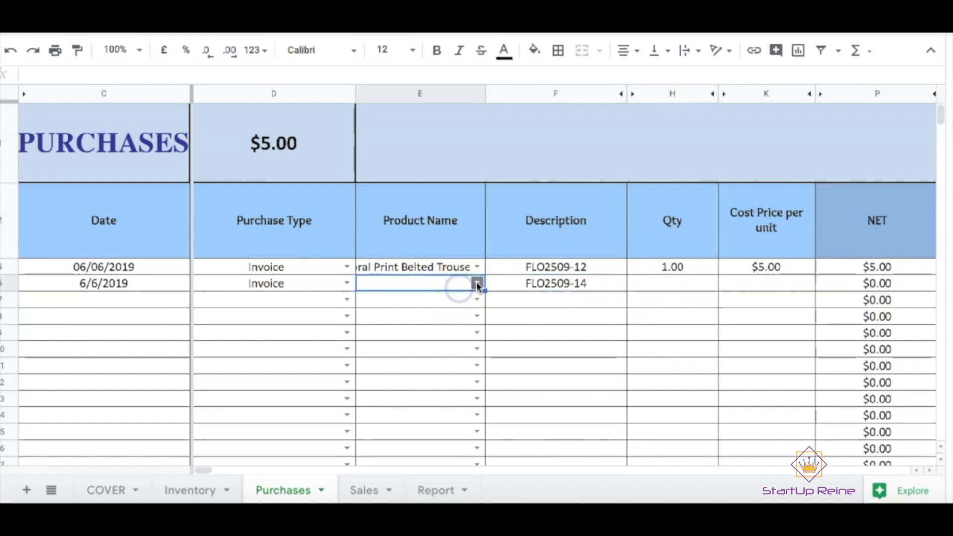
left_click(477, 283)
left_click(436, 323)
Step: Enter a quantity of 1 and a cost price per unit of 5 for the FLO2509-14 purchase
left_click(666, 280)
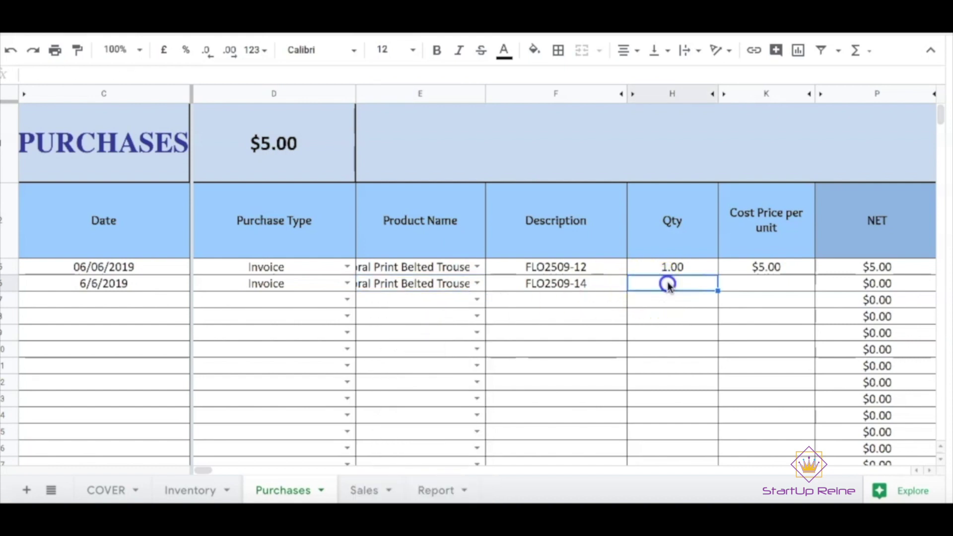
type("1")
key("Tab")
type("5")
key("Tab")
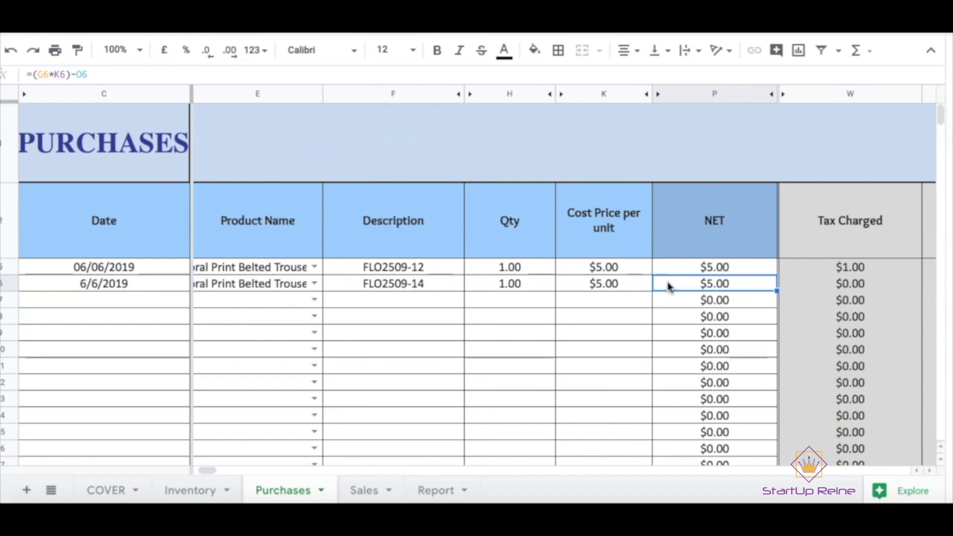
Step: Enter 1 as the tax charged on the FLO2509-14 purchase
key("Right")
key("Right")
type("1")
Step: Start the third purchase row with the date 6/6/2019
key("Left")
key("Left")
key("Left")
key("Left")
key("Left")
key("Left")
key("Left")
key("Left")
key("Left")
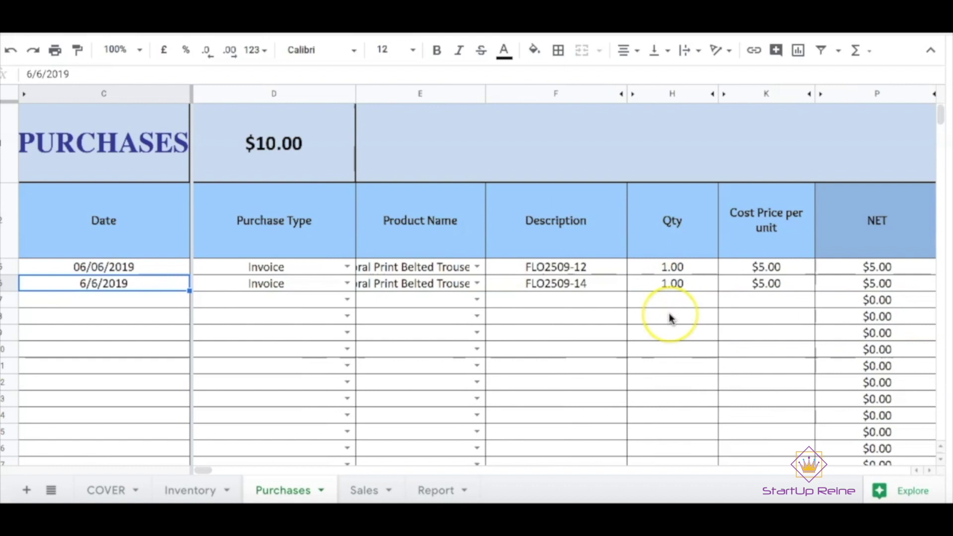
key("Down")
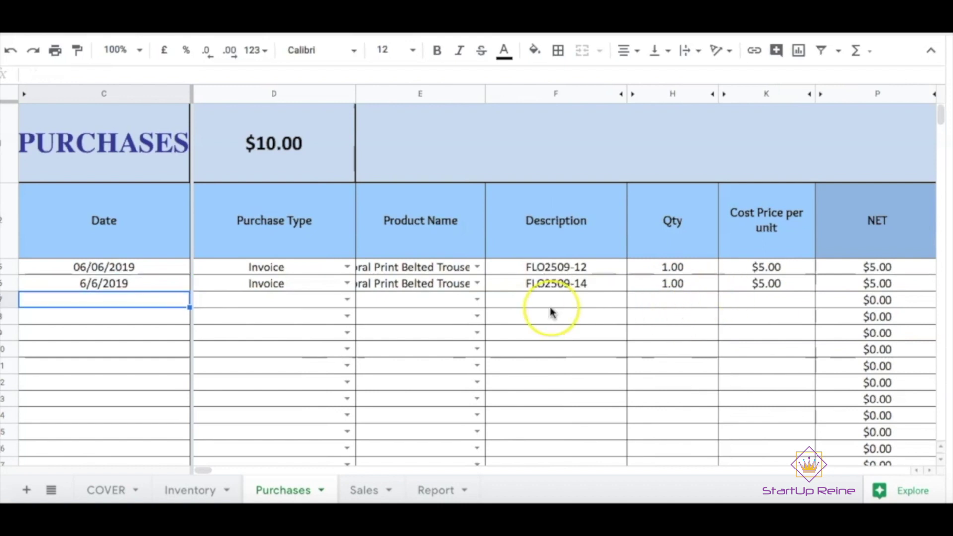
type("6/6/2019")
key("Tab")
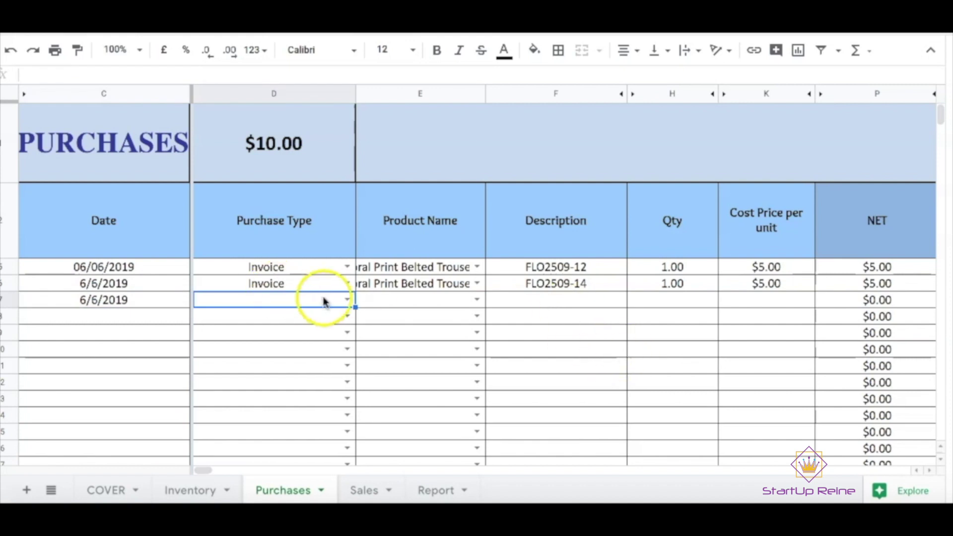
Step: Set the third purchase's type to Invoice and select its product name cell
left_click(344, 299)
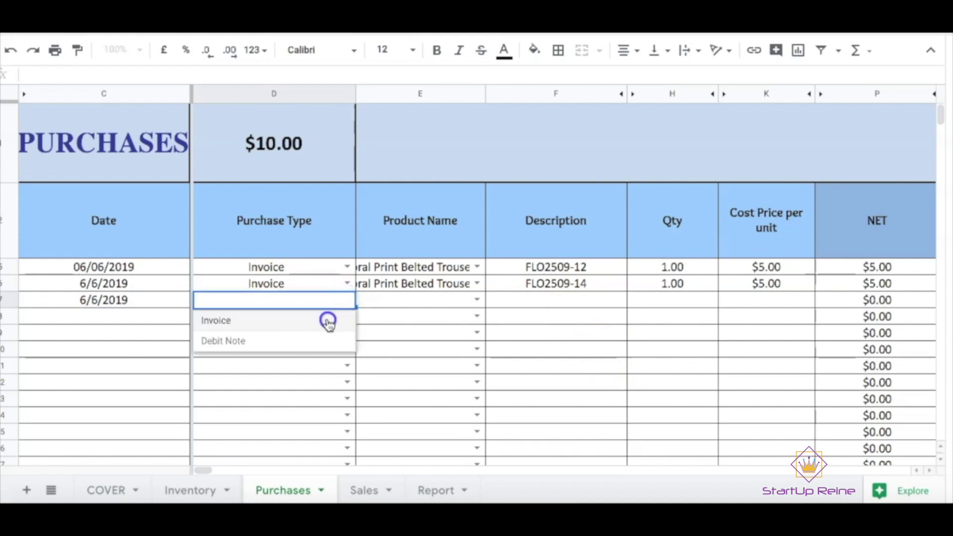
left_click(328, 322)
left_click(396, 301)
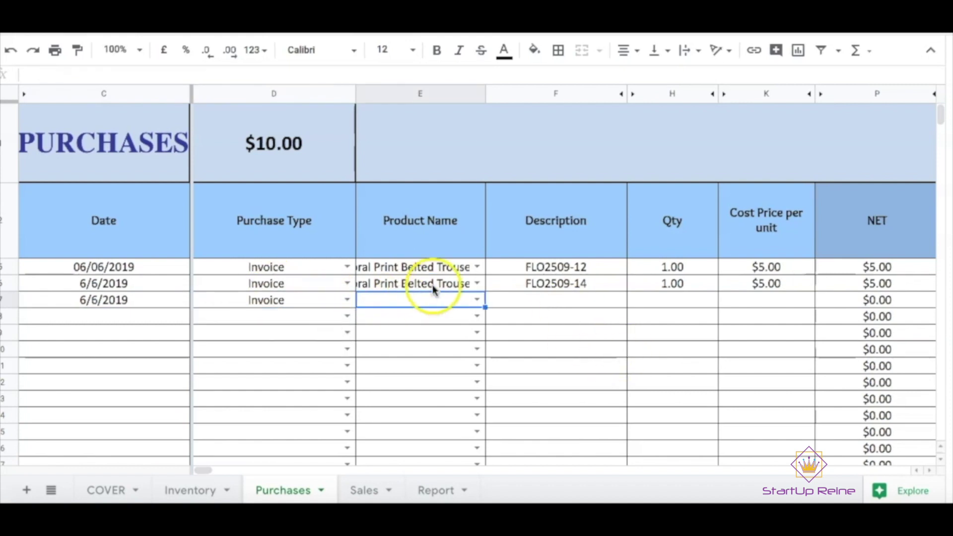
Step: Set the third purchase's product to Floral Print Belted Trousers and its description to FLO2509-16, checking the SKU format in the WooCommerce variation
left_click(478, 300)
left_click(457, 340)
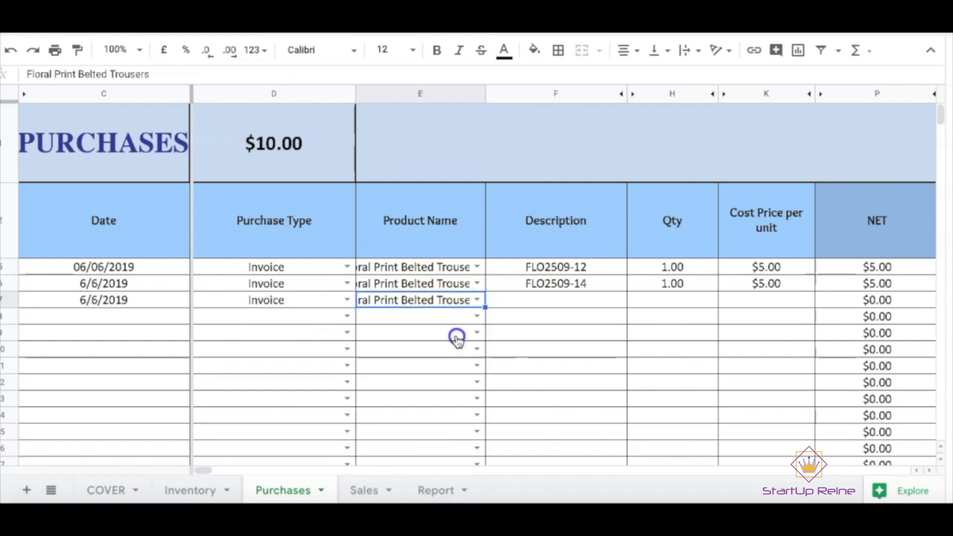
left_click(519, 303)
left_click(546, 285)
key("ctrl+c")
left_click(544, 300)
key("ctrl+v")
double_click(586, 296)
key("BackSpace")
type("6")
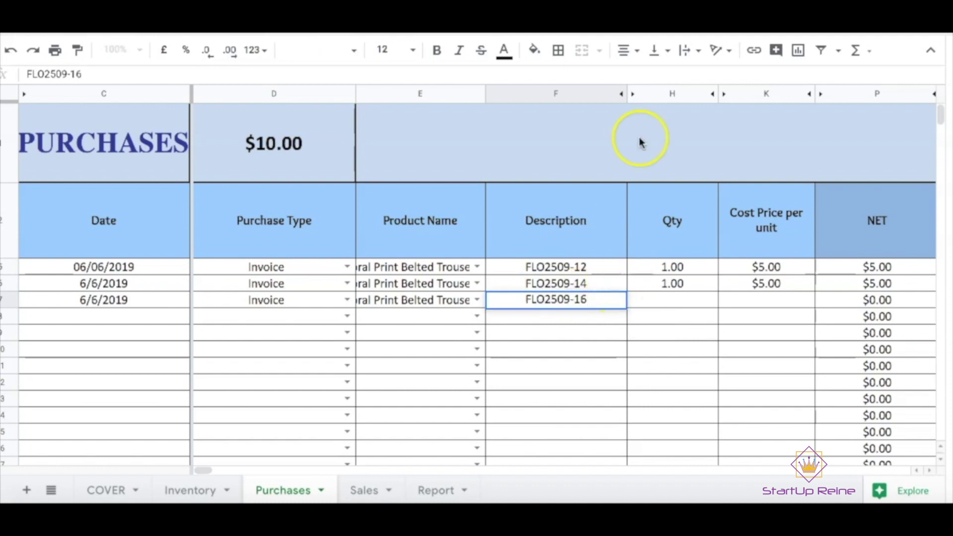
left_click(574, 366)
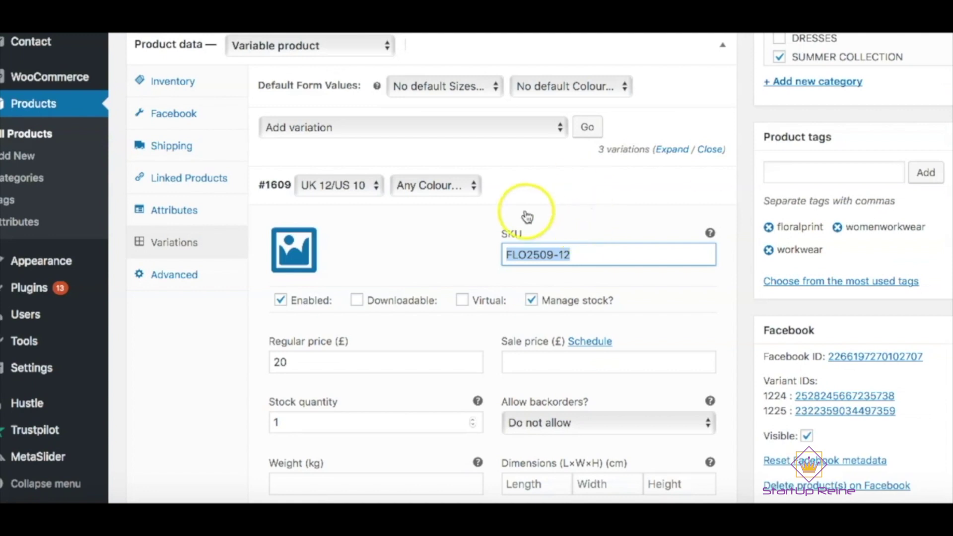
triple_click(564, 253)
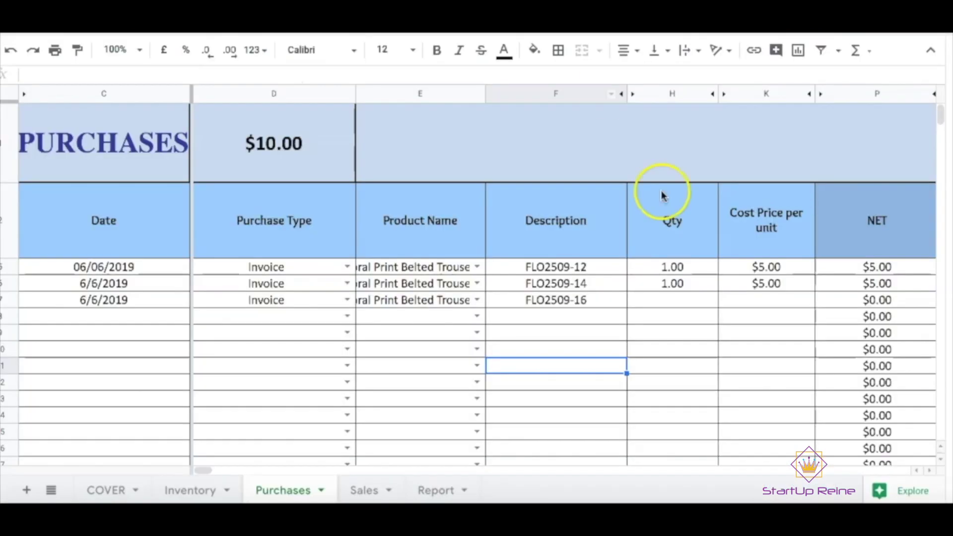
Step: Enter a quantity of 1 and a cost price per unit of 5 for the FLO2509-16 purchase
left_click(677, 303)
type("1")
key("Tab")
type("5")
key("Tab")
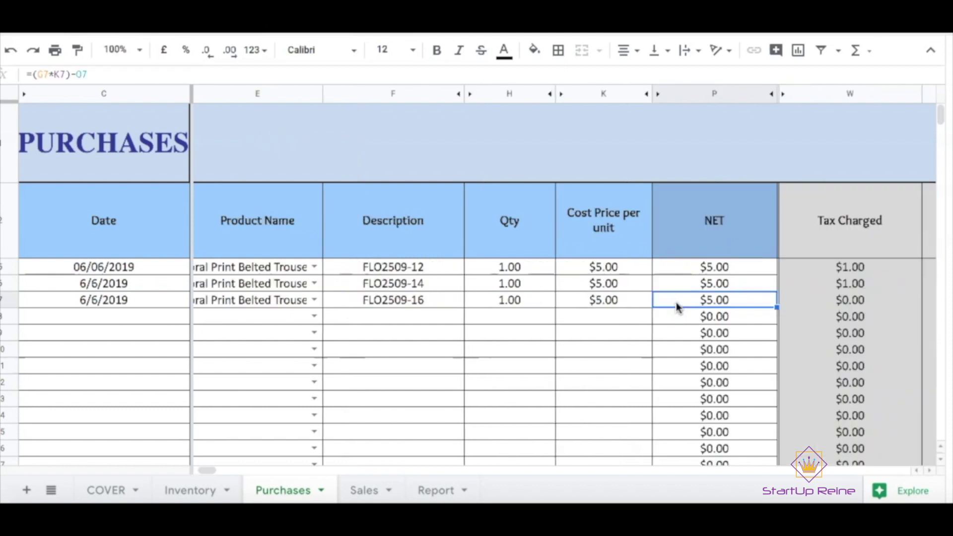
Step: Enter 1 as the tax charged on the FLO2509-16 purchase
key("Tab")
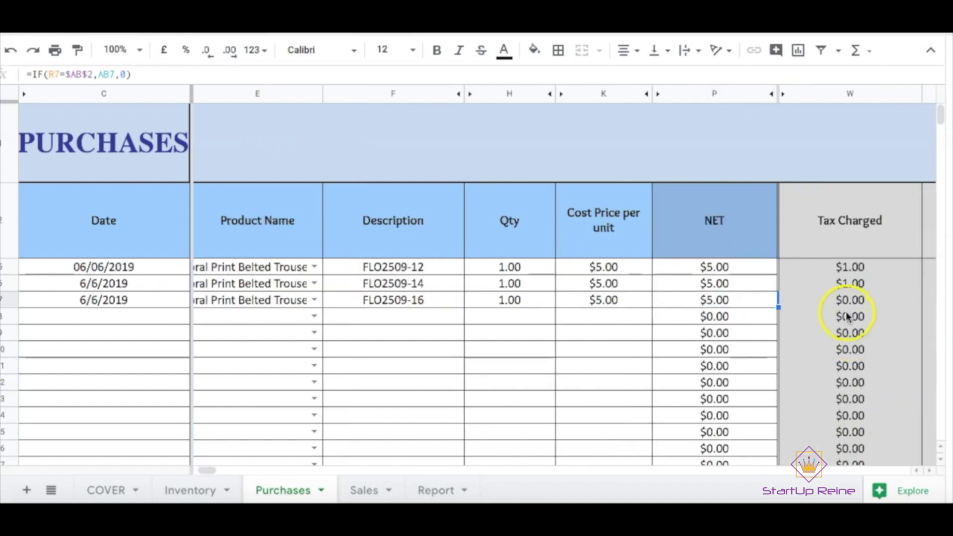
key("Tab")
left_click(819, 317)
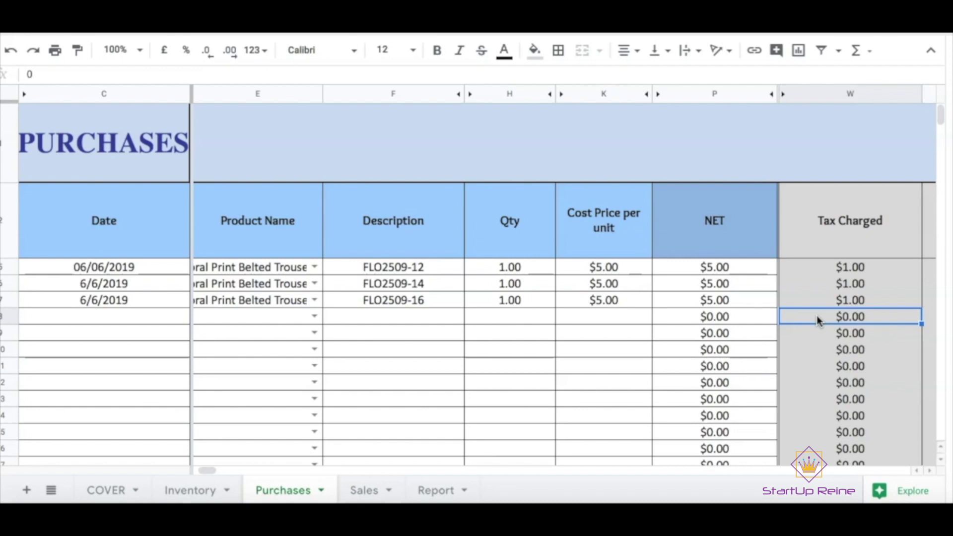
Step: Look across the columns of the next empty purchase row, from beyond Tax Charged back to Date
left_click(644, 313)
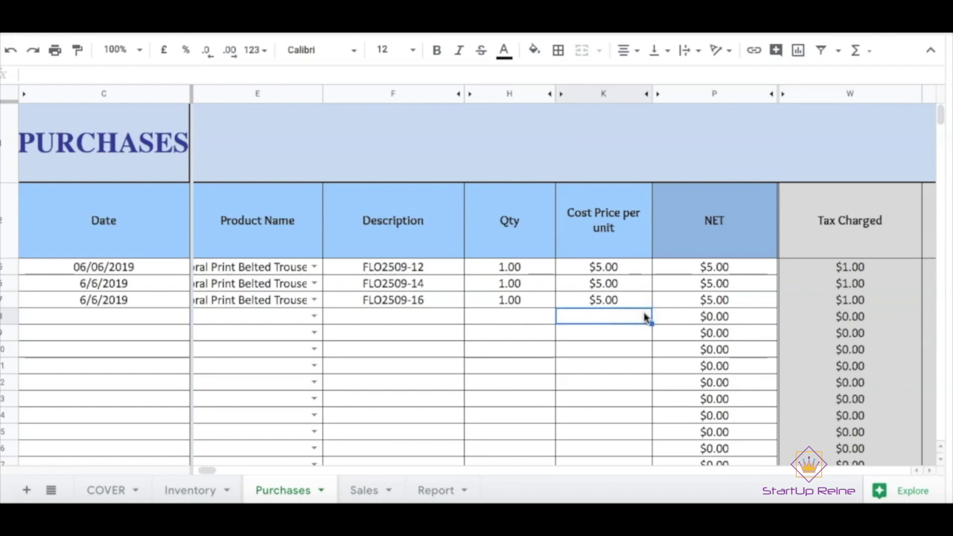
left_click(847, 324)
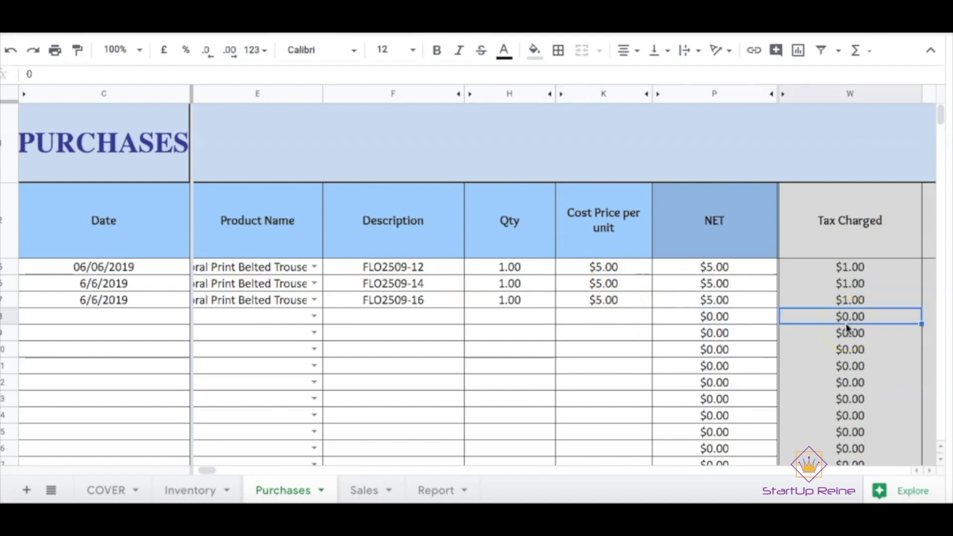
key("Right")
key("Right")
key("Right")
key("Left")
key("Left")
key("Left")
key("Left")
key("Left")
key("Left")
key("Left")
key("Left")
key("Left")
key("Left")
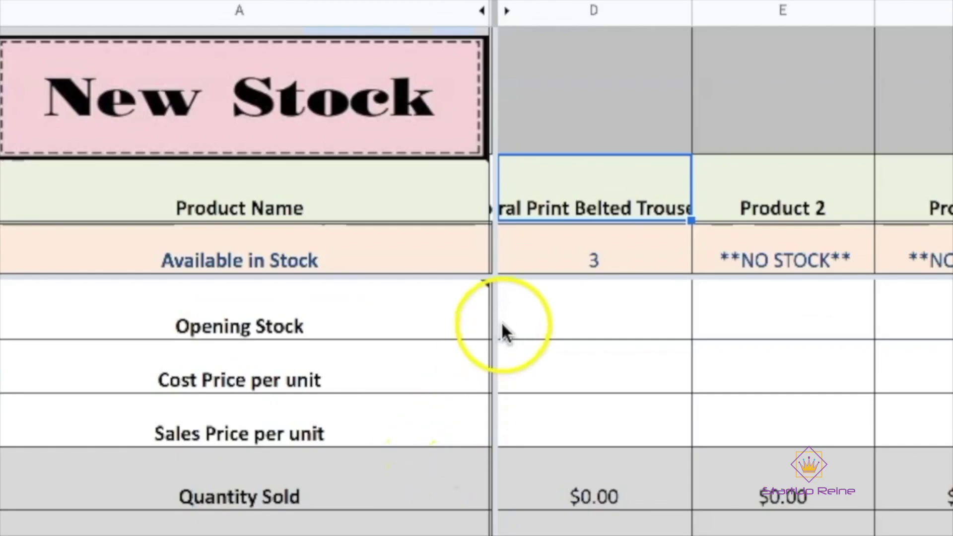
Step: Check the available stock of Floral Print Belted Trousers in the Inventory sheet against the Purchases entries
left_click(546, 317)
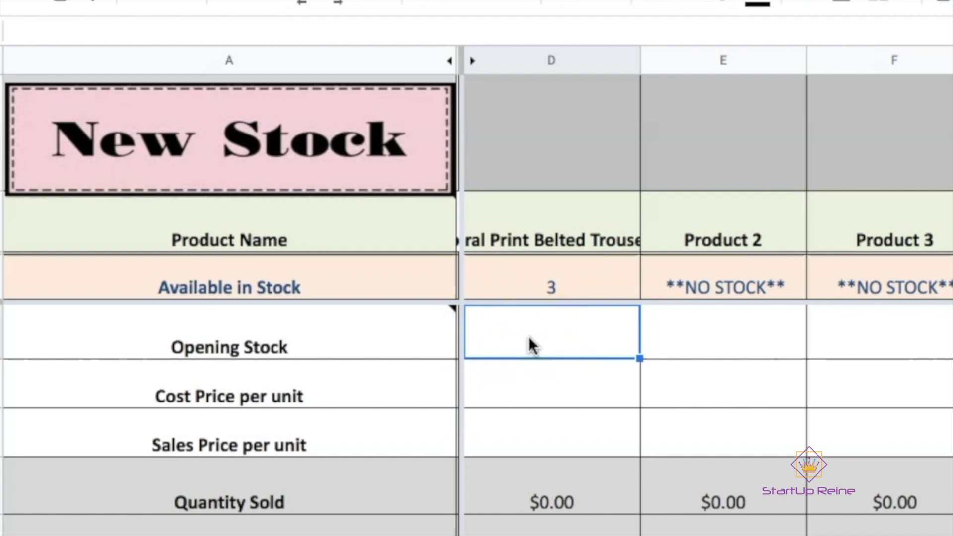
left_click(528, 329)
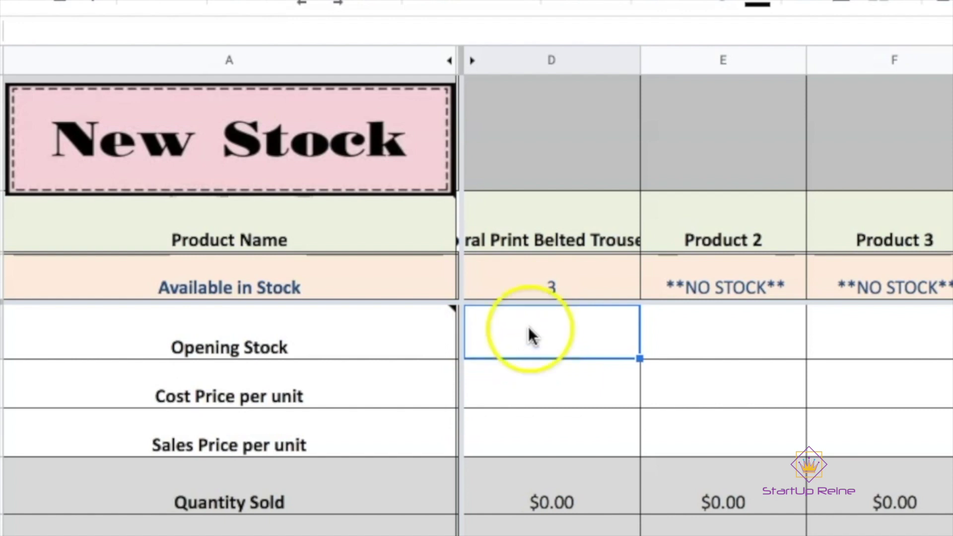
left_click(537, 231)
left_click(543, 312)
left_click(584, 283)
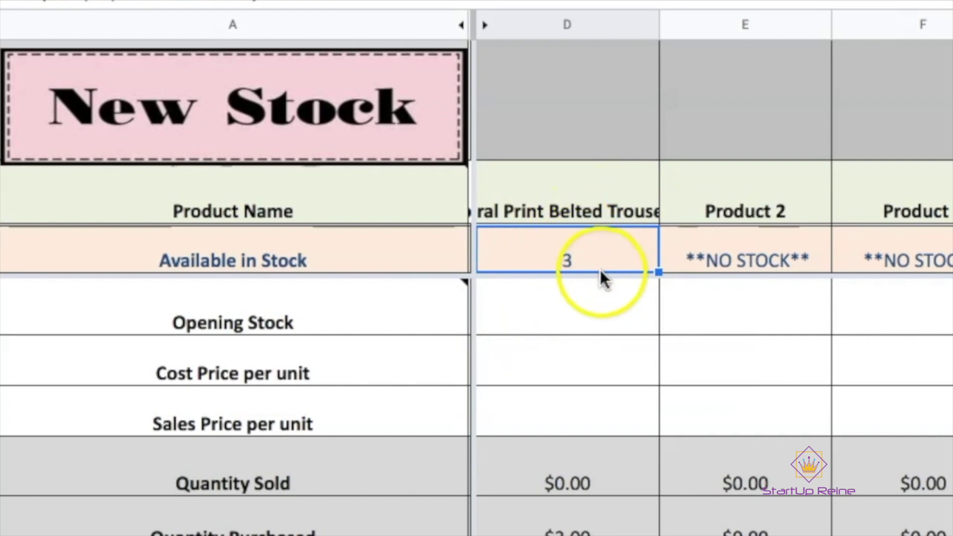
key("ctrl+Page_Down")
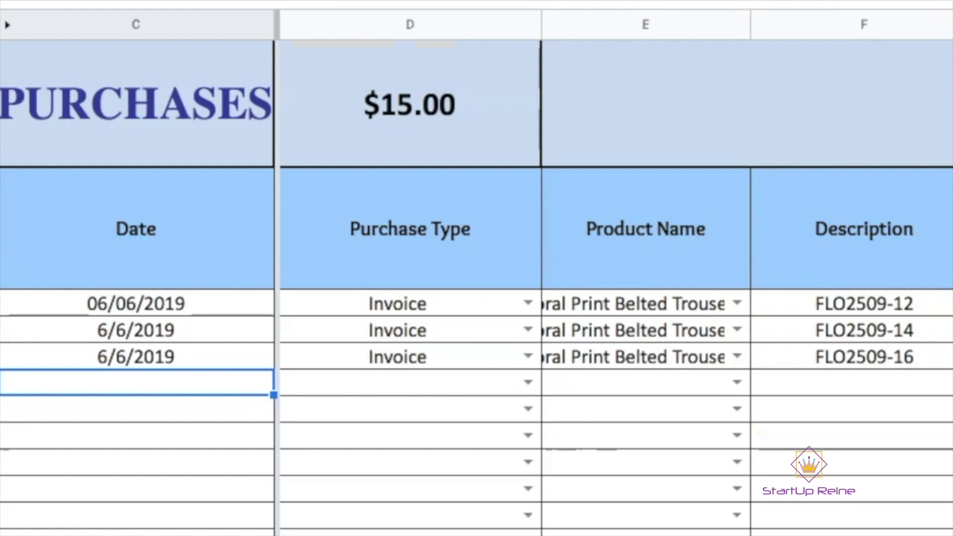
key("ctrl+Page_Up")
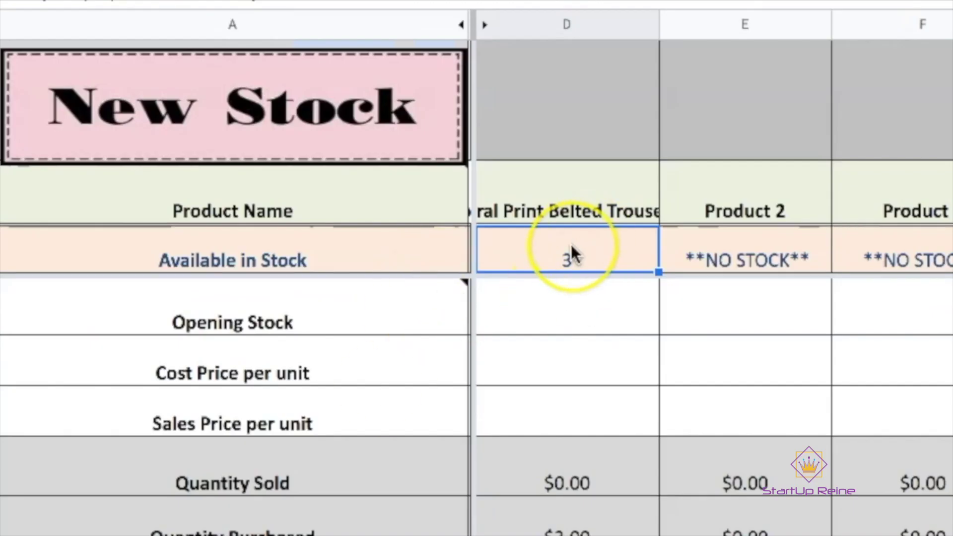
Step: Set the Floral Print Belted Trousers' cost price per unit to 5 and sales price per unit to 20 in the Inventory sheet
left_click(626, 366)
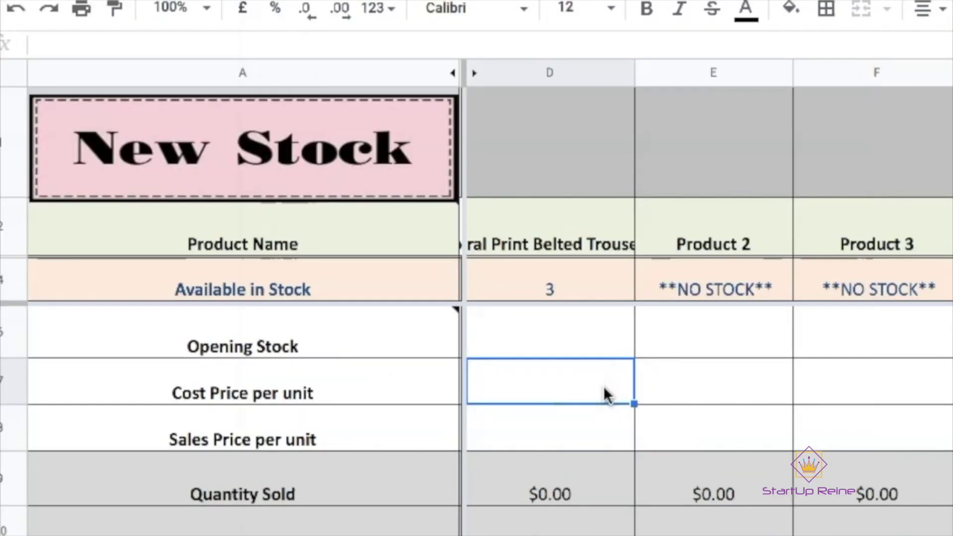
type("5")
left_click(599, 421)
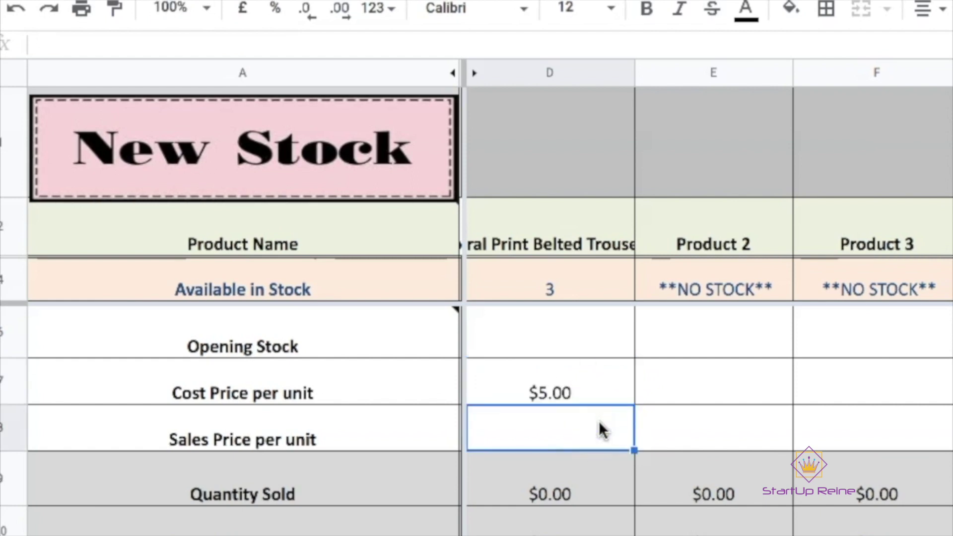
type("20")
left_click(650, 440)
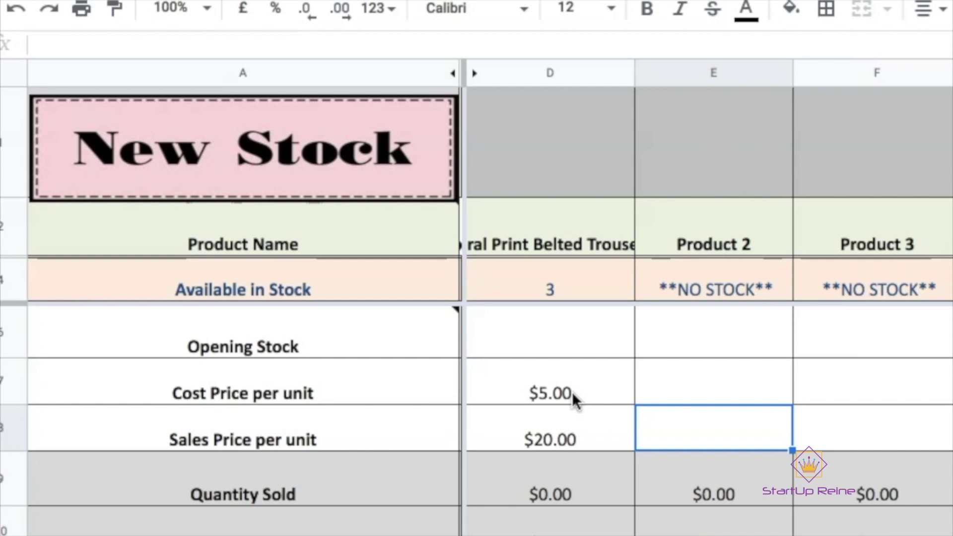
Step: Review the Floral Print Belted Trousers' prices, quantities, total purchases and sales till date, and available stock in the Inventory sheet
key("Left")
left_click(561, 376)
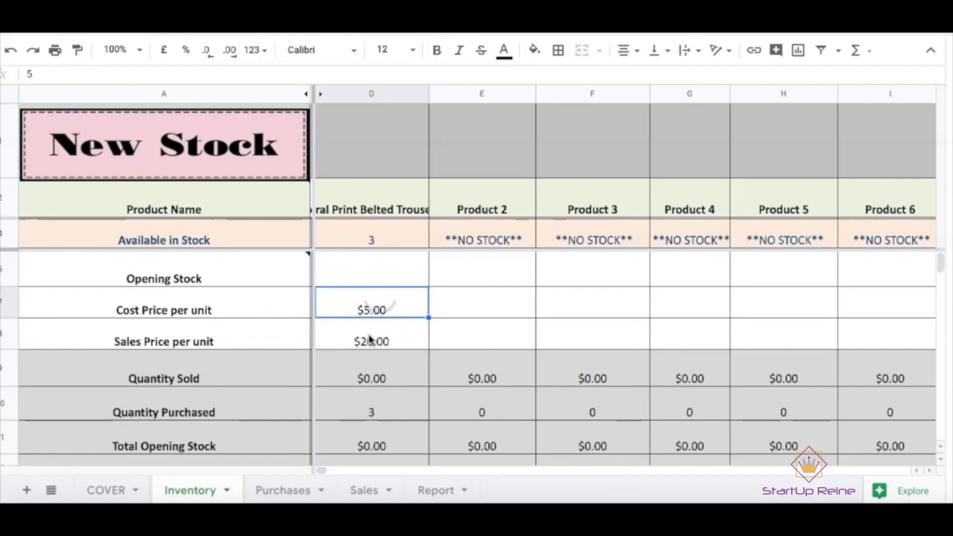
left_click(548, 430)
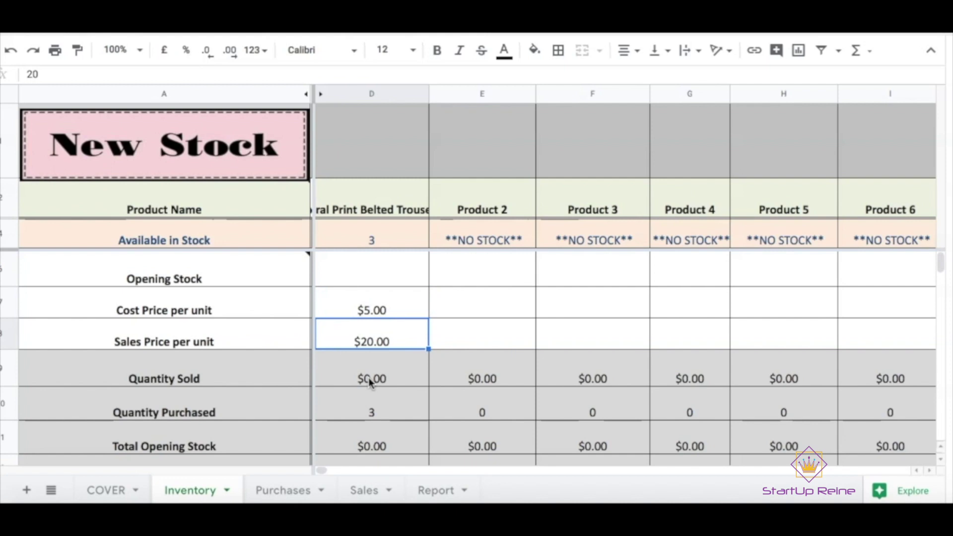
key("Down")
key("Down")
key("Down")
key("Down")
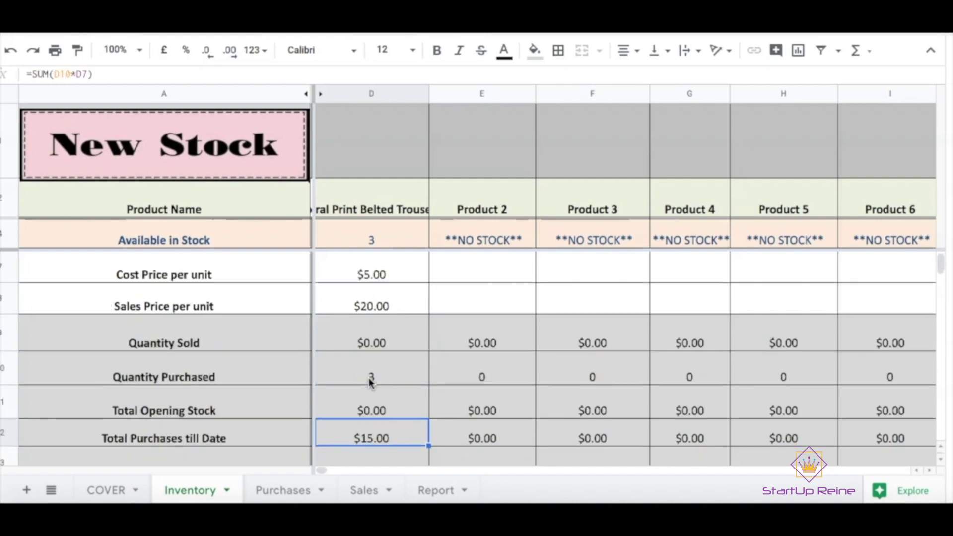
key("Down")
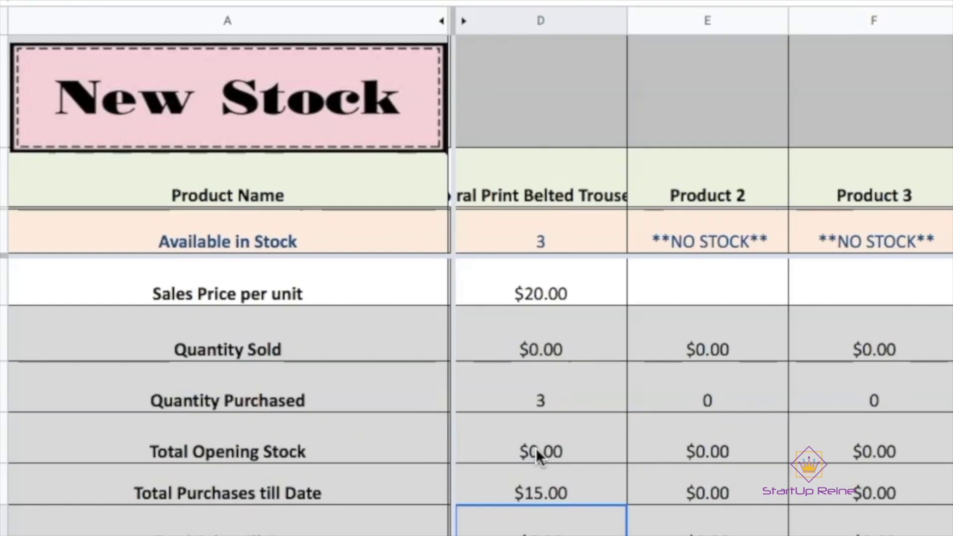
key("Down")
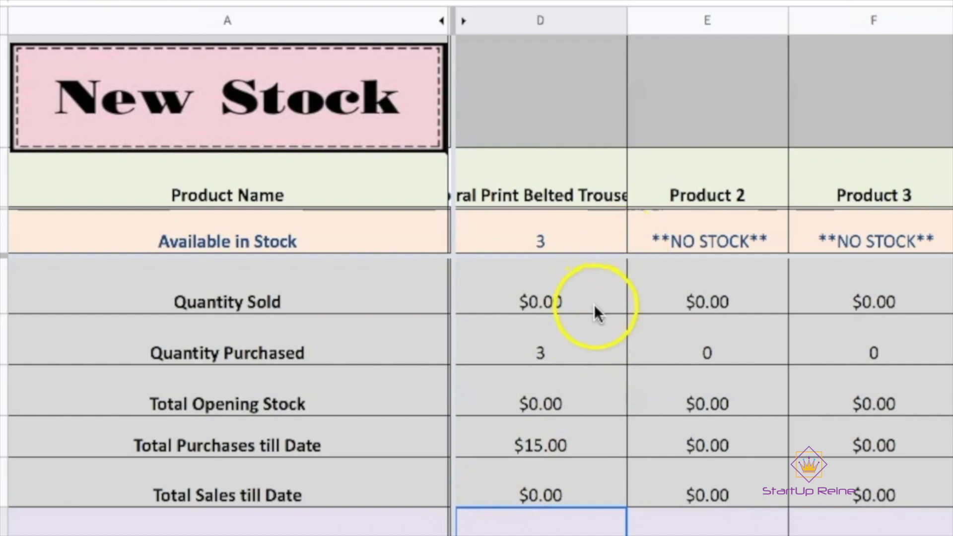
left_click(544, 398)
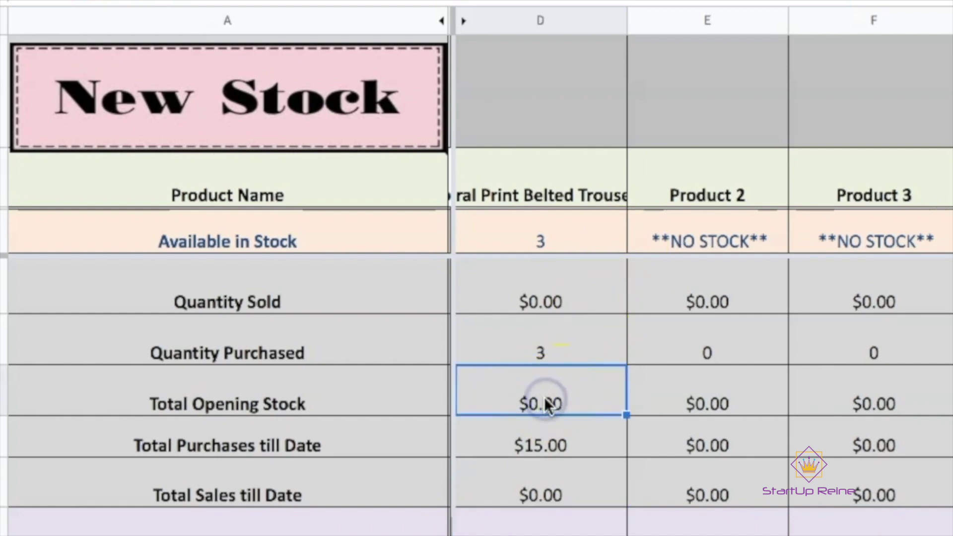
left_click(545, 439)
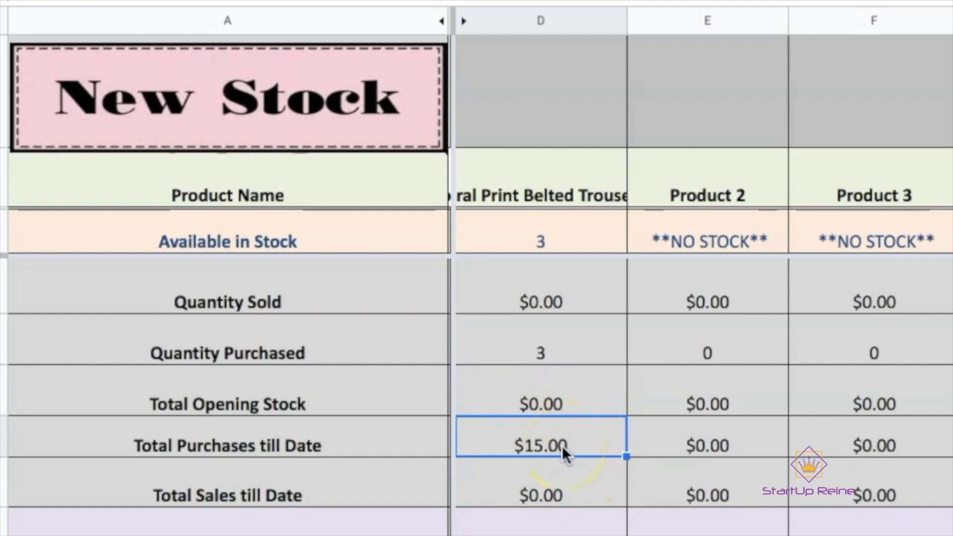
scroll(606, 387, "up", 2)
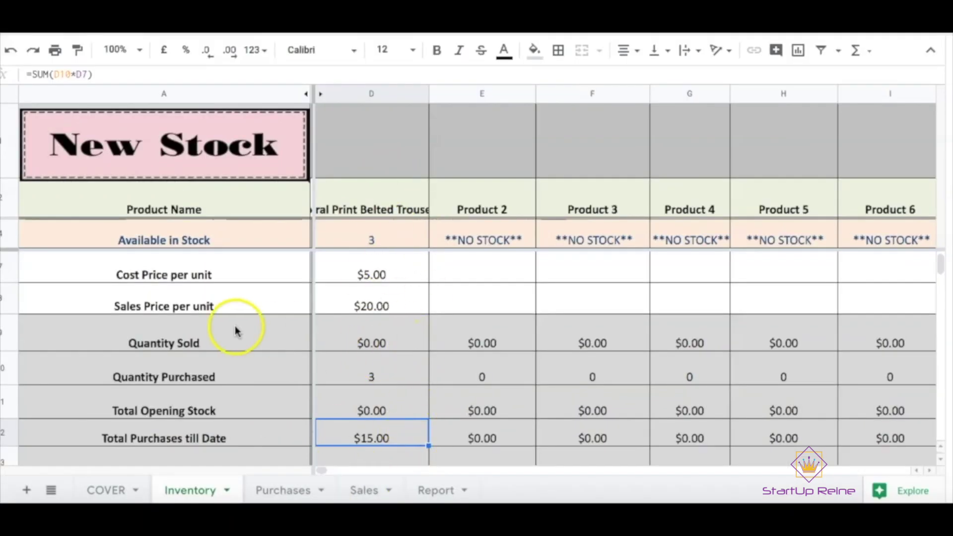
left_click(383, 231)
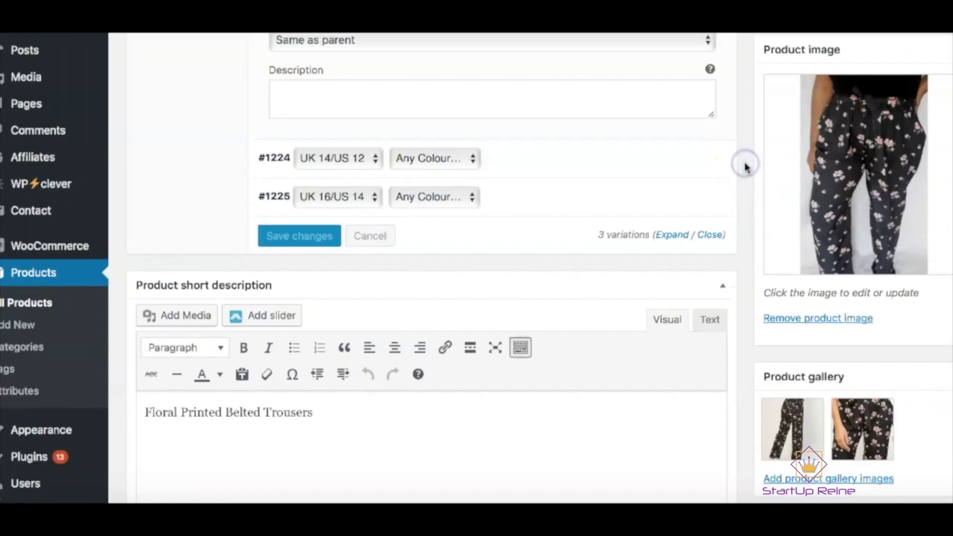
Step: Switch to the WooCommerce product editor, open the Floral Print Belted Trousers page in the online shop and look through its details and images
scroll(745, 164, "up", 10)
left_click(368, 274)
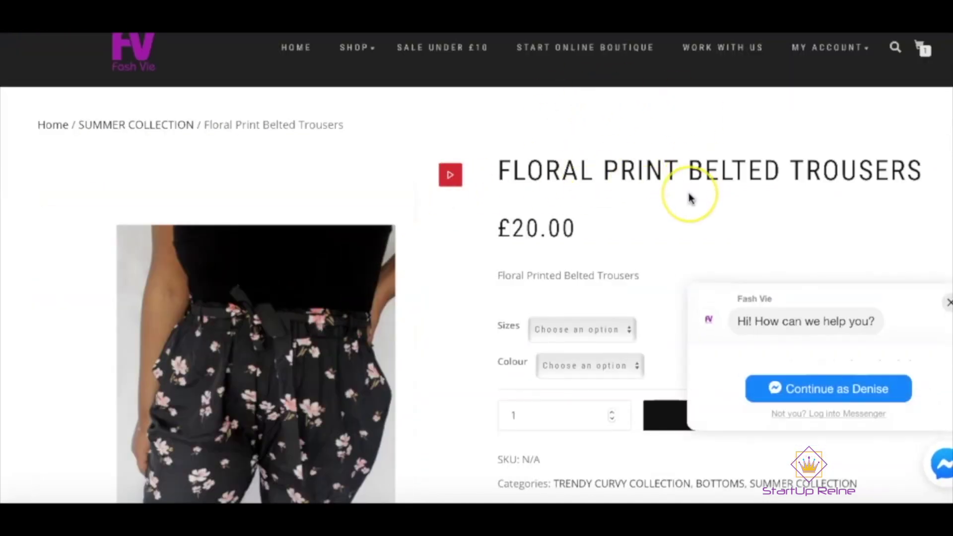
scroll(689, 197, "down", 5)
scroll(688, 198, "down", 3)
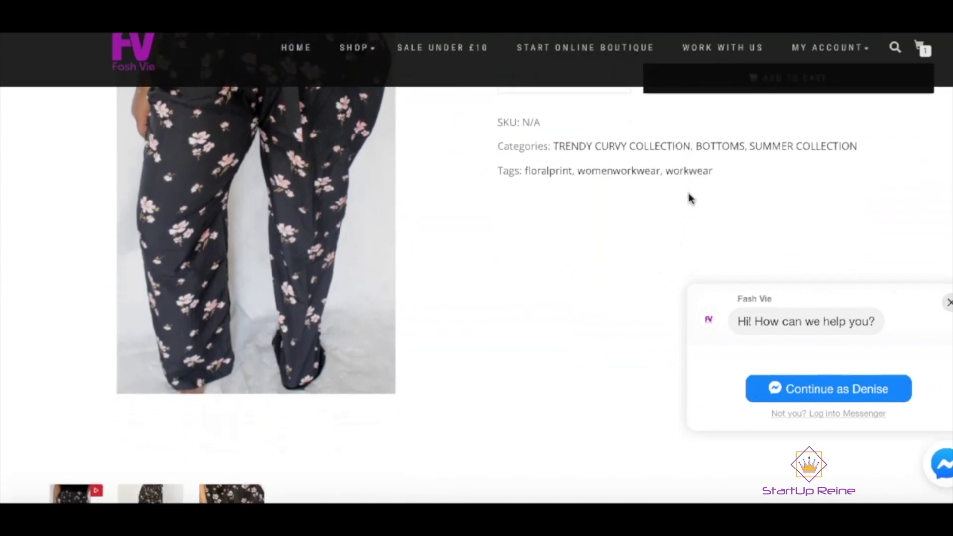
left_click(99, 398)
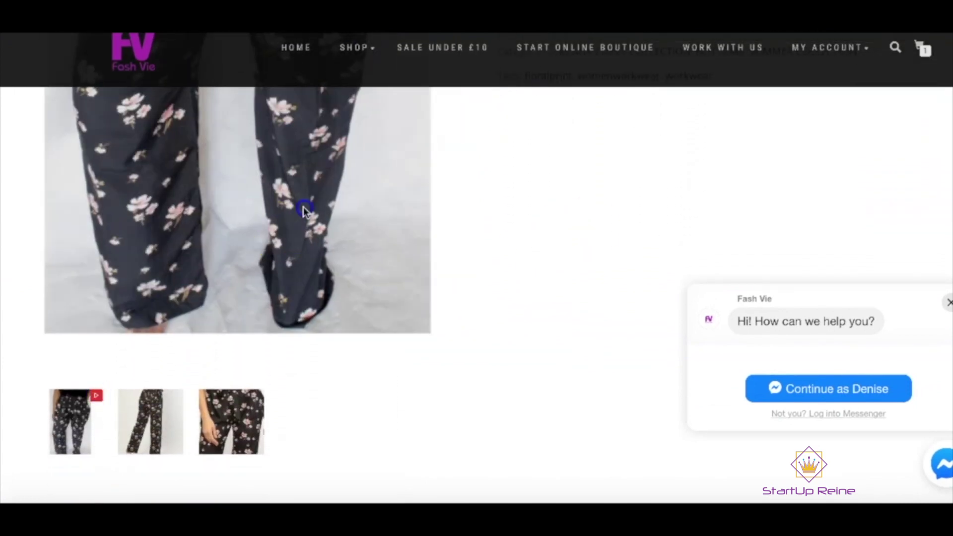
scroll(595, 70, "up", 9)
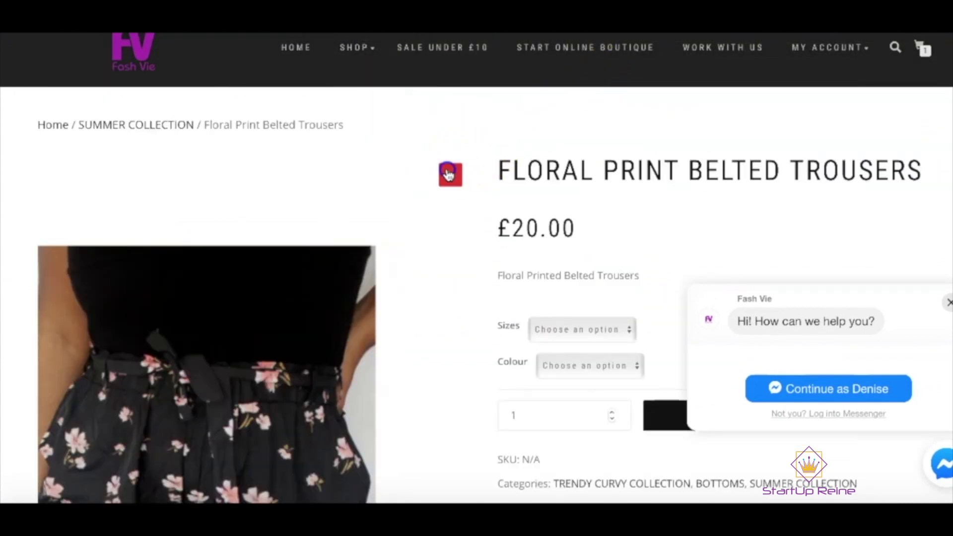
Step: Watch the product video of the Floral Print Belted Trousers, dismiss the chat pop-up and return to the product page
left_click(450, 175)
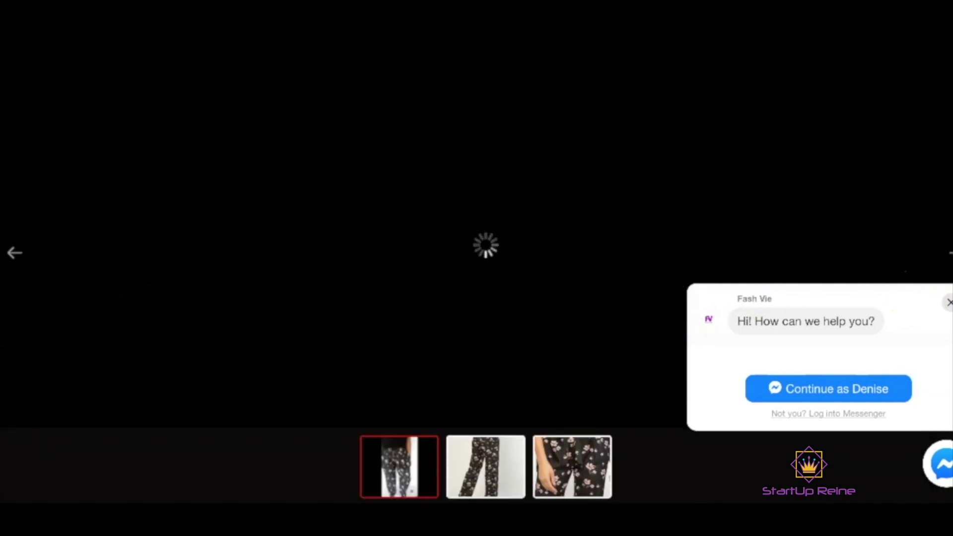
left_click(948, 302)
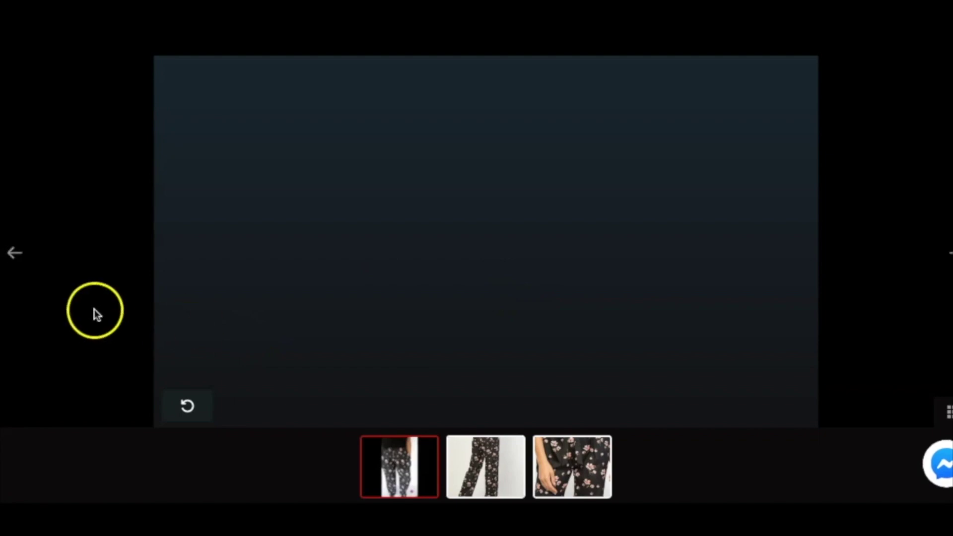
left_click(60, 170)
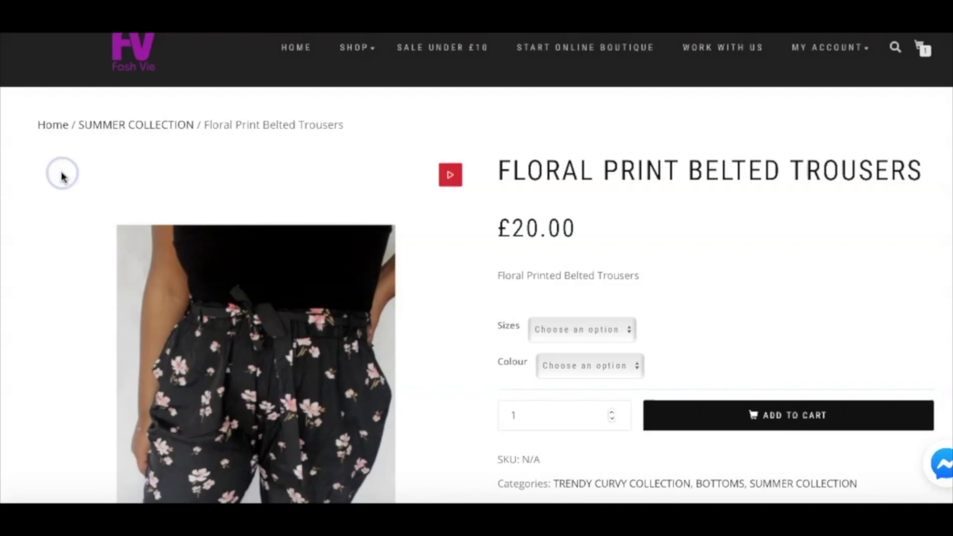
Step: Select size UK 12/US 10 on the Floral Print Belted Trousers' shop page and check its colour options
left_click(605, 329)
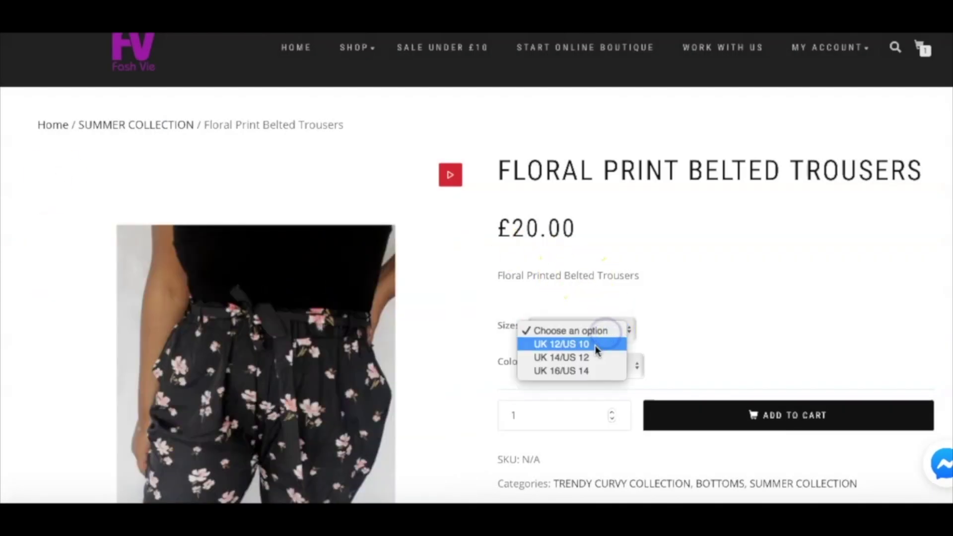
left_click(595, 345)
left_click(592, 367)
left_click(581, 381)
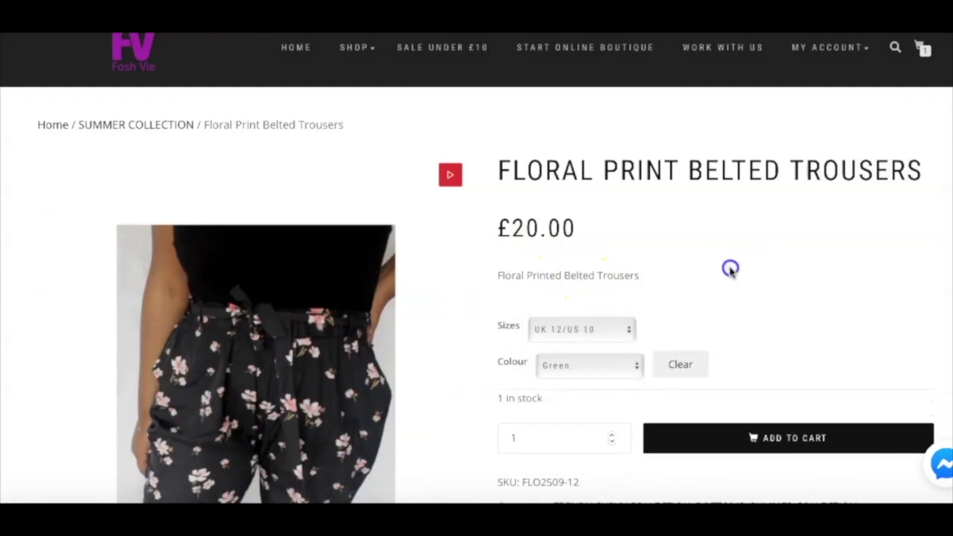
scroll(730, 270, "down", 3)
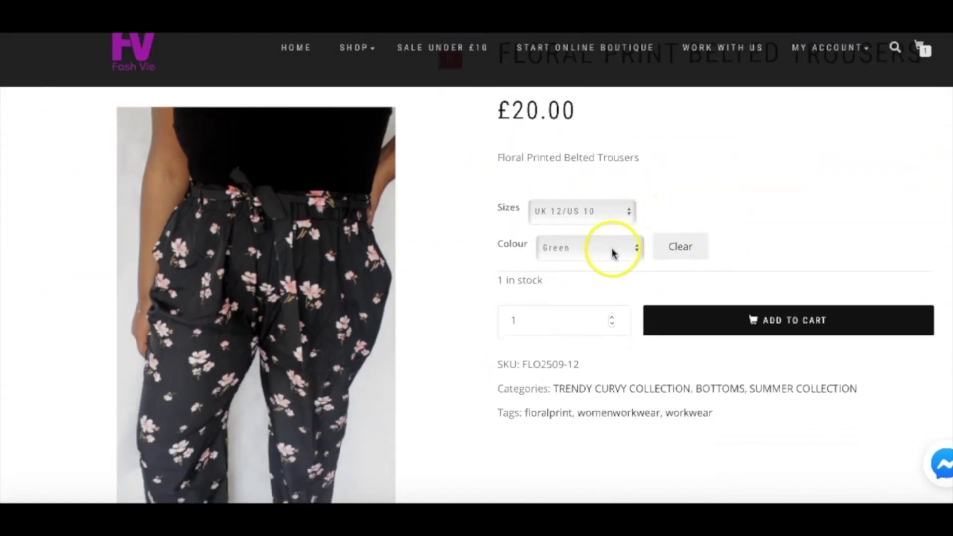
left_click(615, 250)
left_click(657, 202)
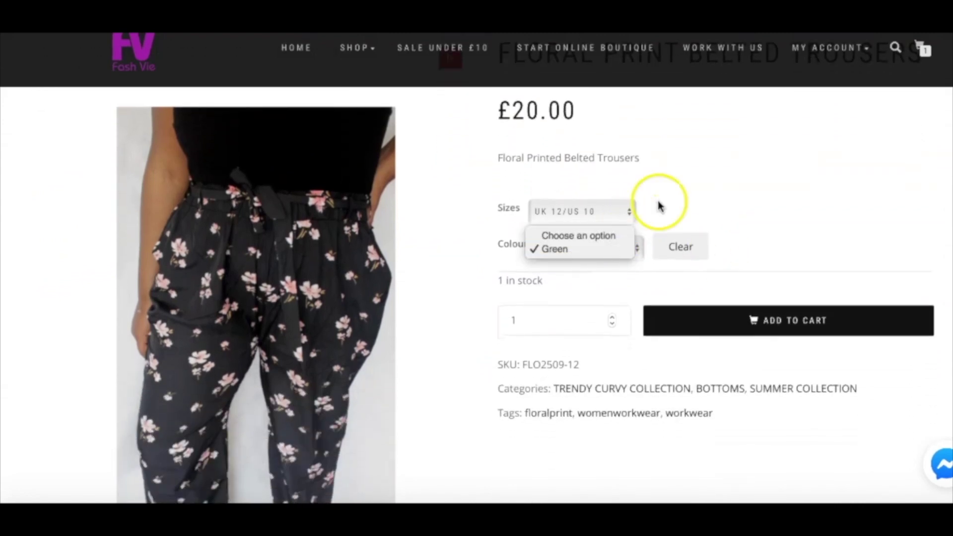
left_click(608, 247)
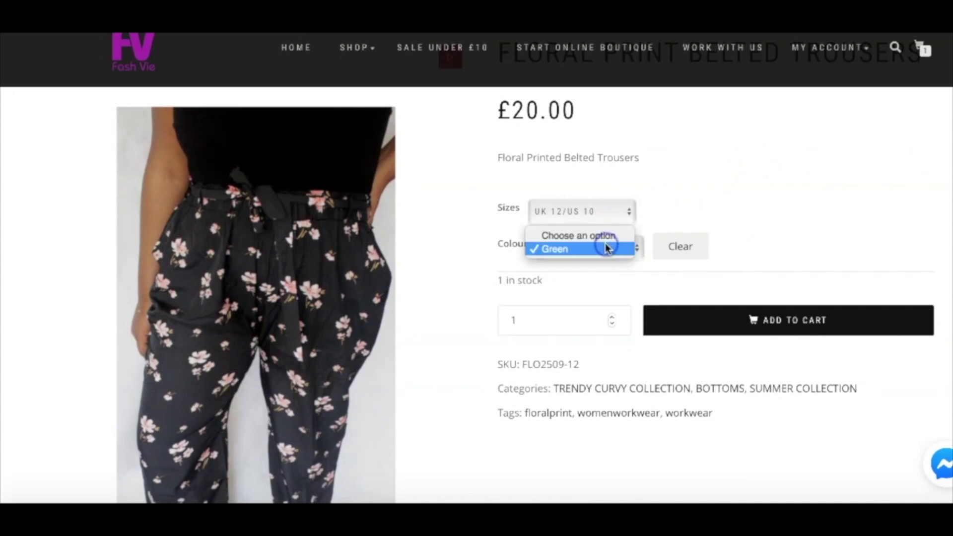
Step: Change the trousers' size to UK 14/US 12, then to UK 16/US 14, to check each variation's stock and SKU
left_click(610, 213)
left_click(606, 226)
left_click(598, 222)
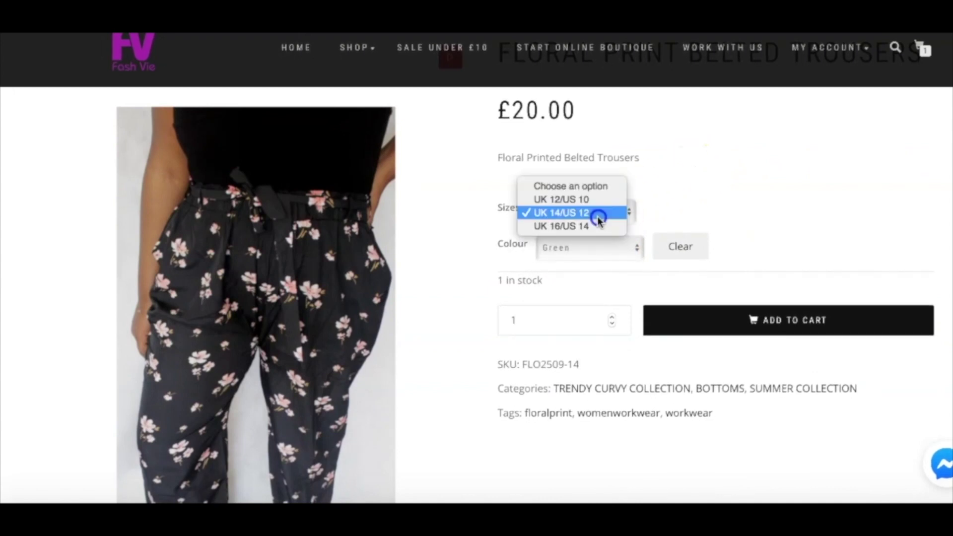
left_click(596, 230)
left_click(664, 210)
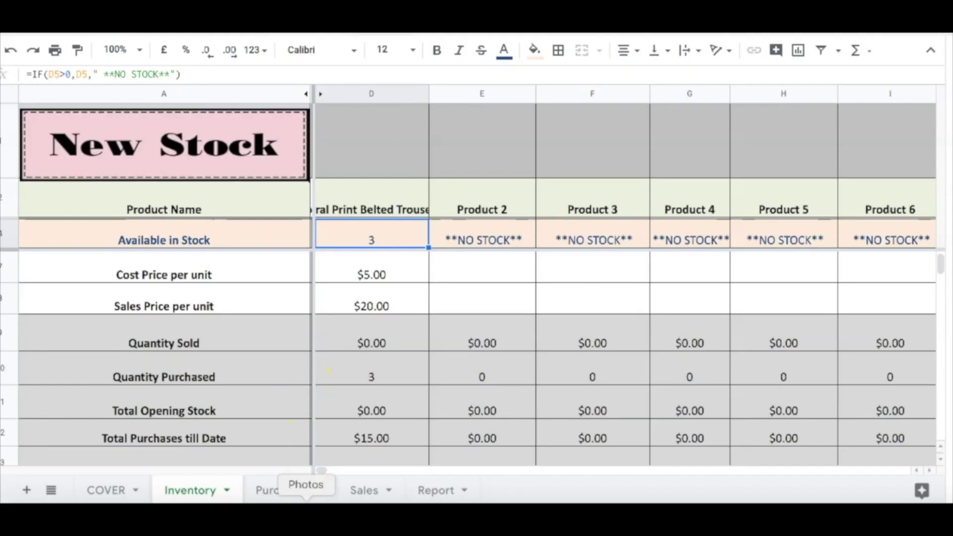
Step: Compare the SKUs in the Purchases sheet's Description column with the UK 16/US 14 variation's SKU on the shop page
left_click(282, 493)
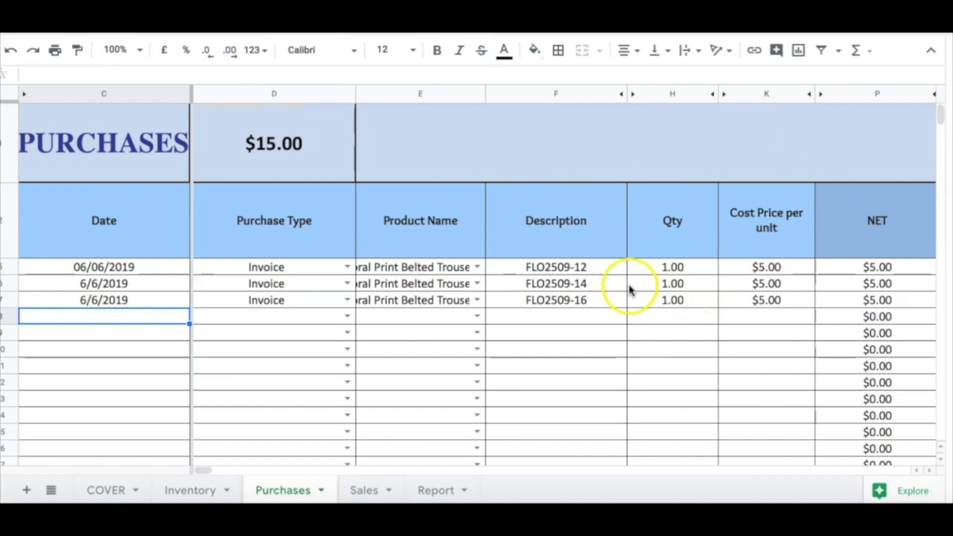
left_click(650, 279)
left_click(582, 288)
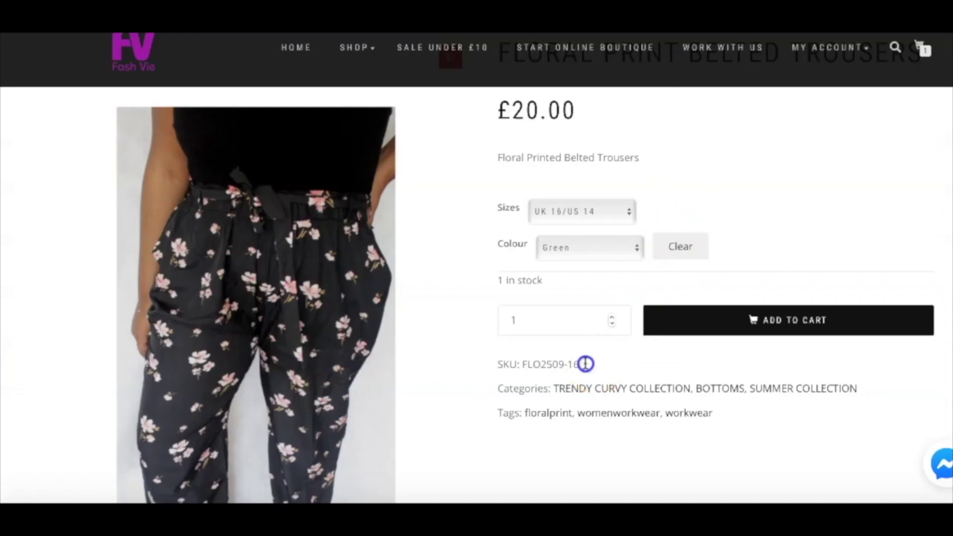
left_click_drag(585, 364, 535, 366)
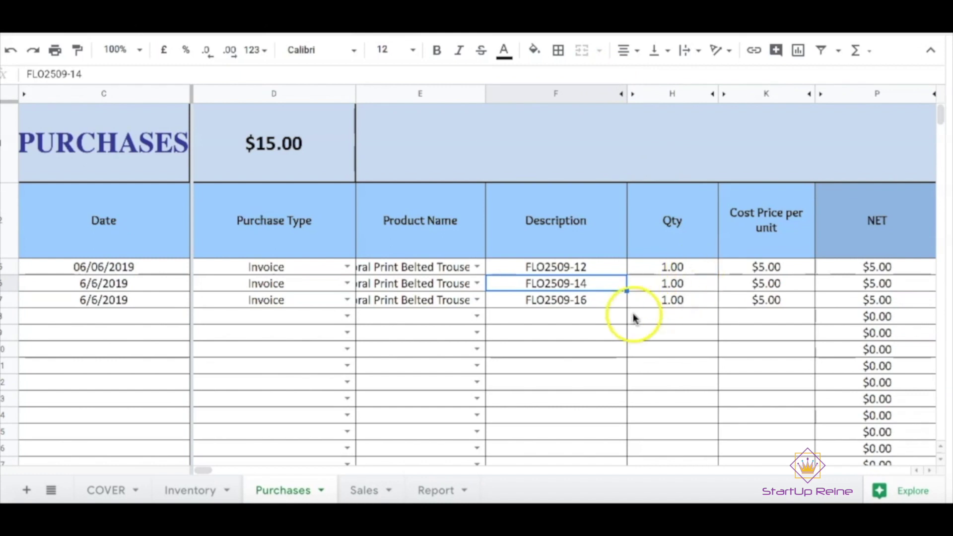
left_click(609, 302)
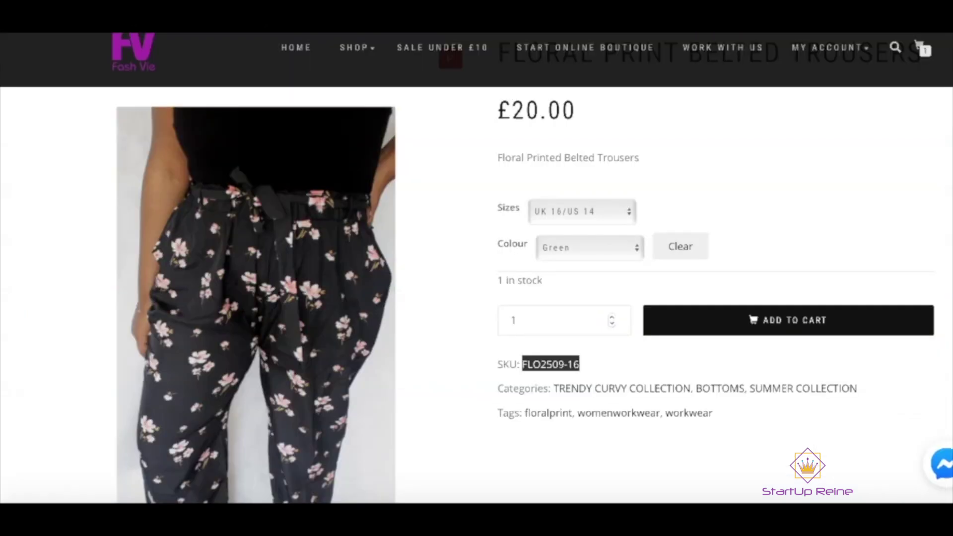
left_click(729, 203)
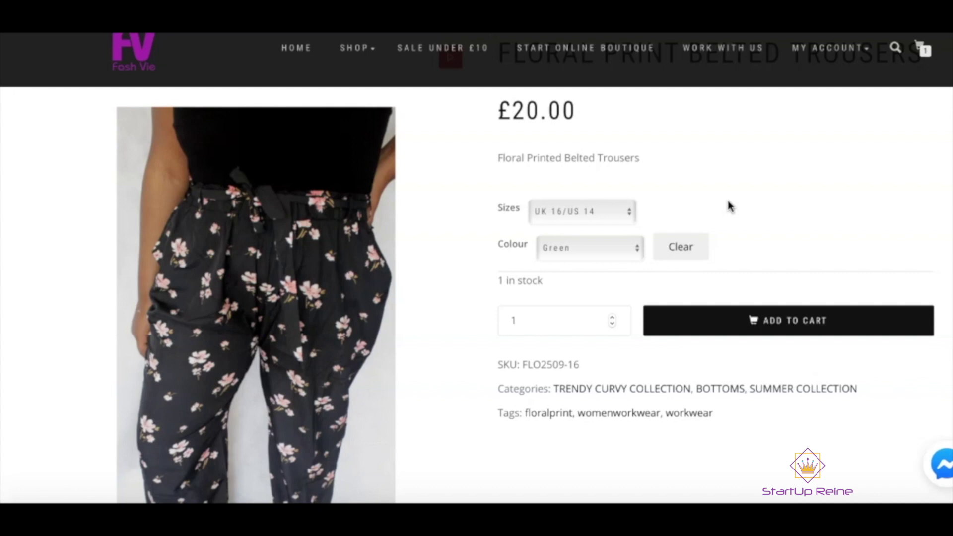
left_click(638, 44)
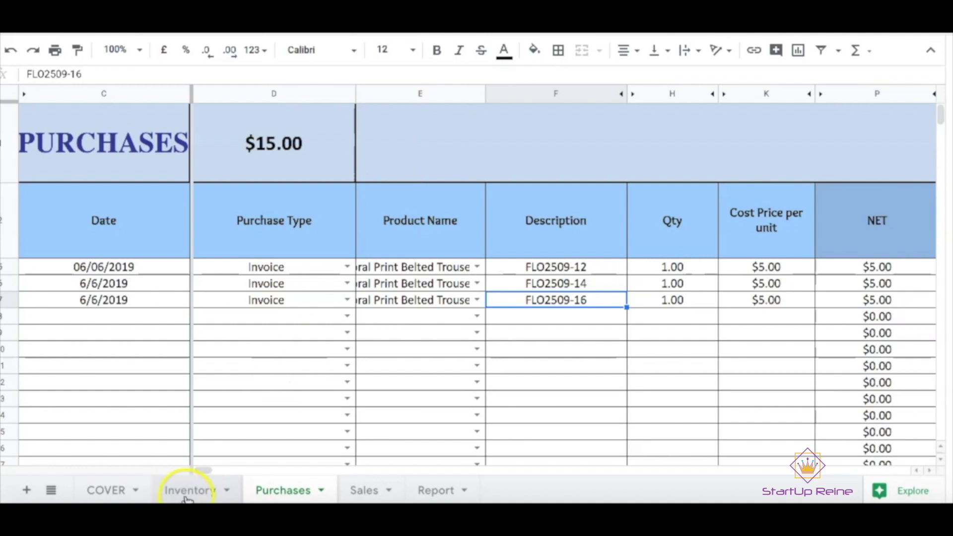
Step: Review the Floral Print Belted Trousers' available stock and cost price per unit in the Inventory sheet
left_click(188, 494)
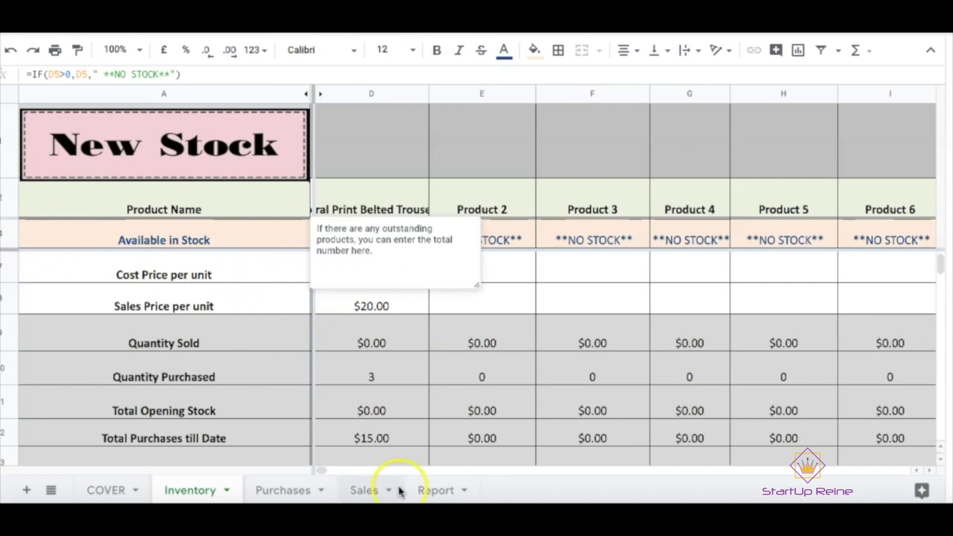
left_click(7, 242)
left_click(11, 205)
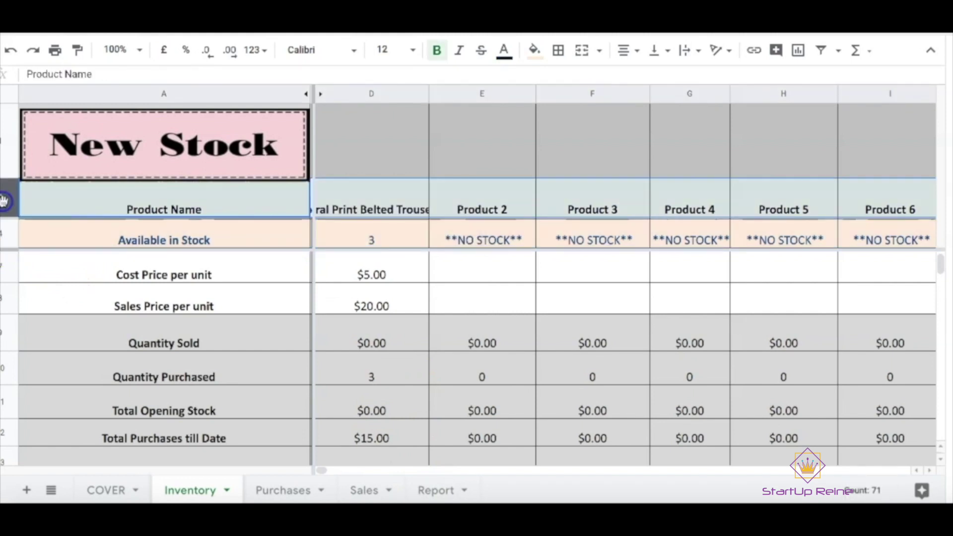
left_click(349, 276)
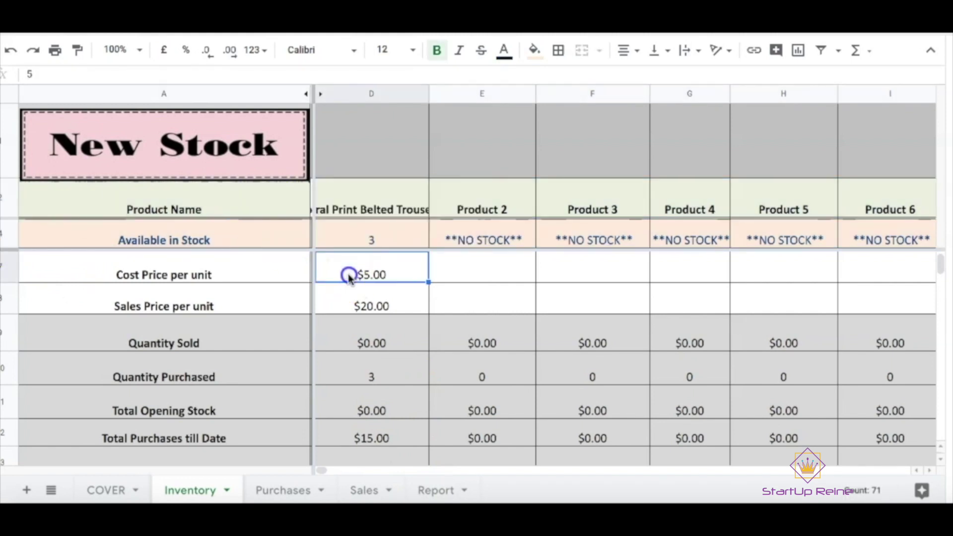
left_click(375, 239)
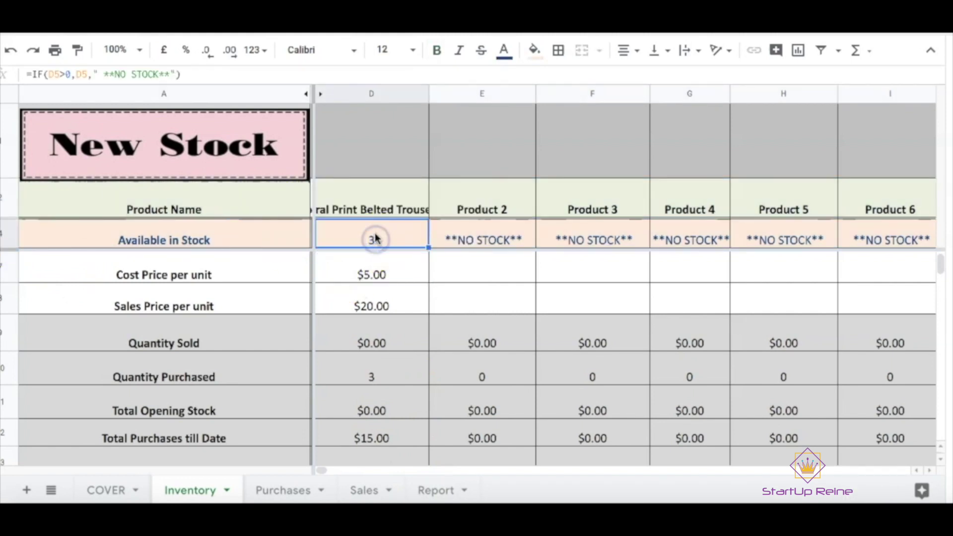
left_click(424, 272)
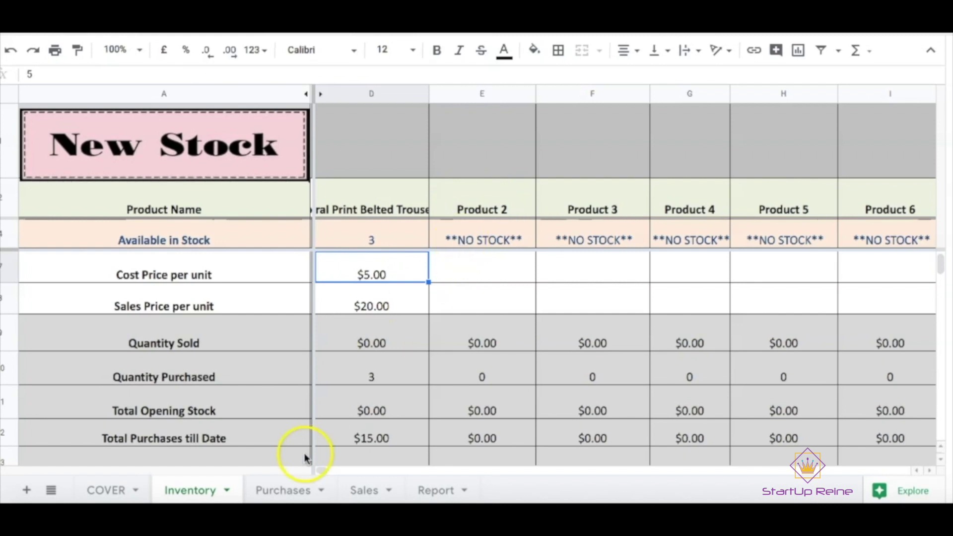
Step: Start a sale in the first row of the Sales sheet with sale type Invoice and product Floral Print Belted Trousers
left_click(364, 492)
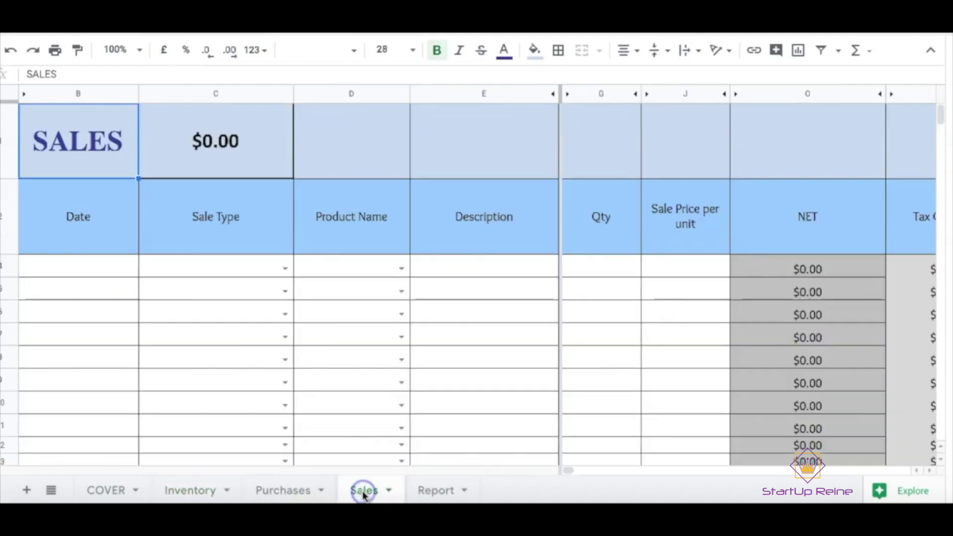
left_click(272, 270)
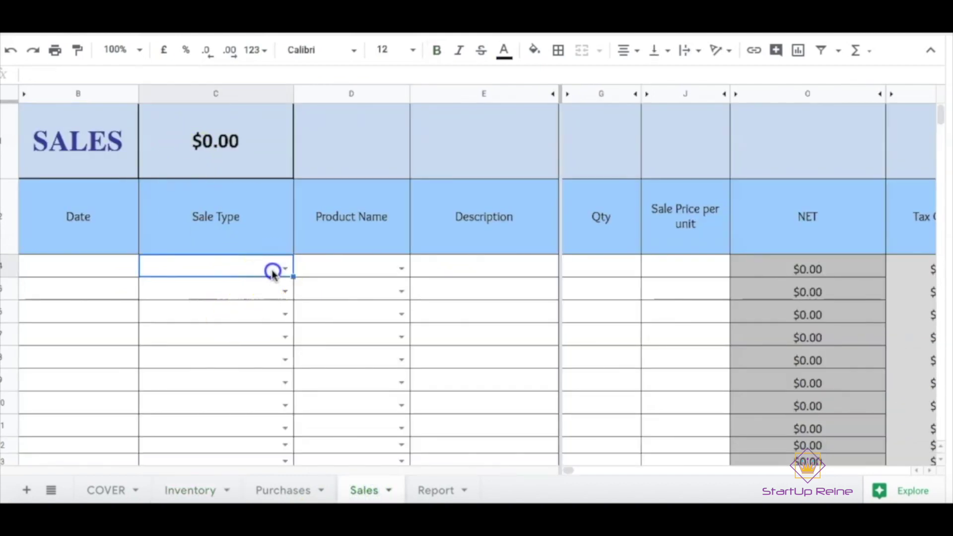
left_click(284, 269)
left_click(269, 289)
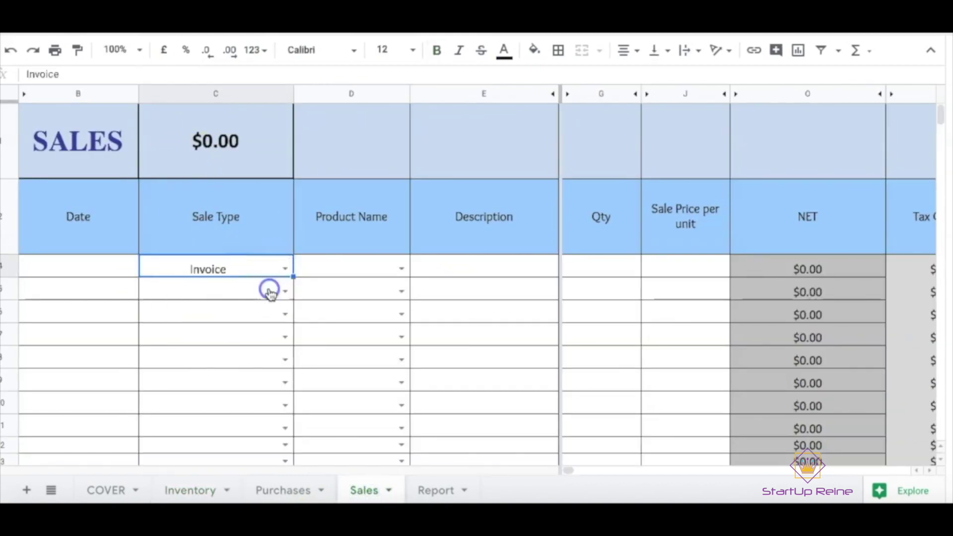
left_click(326, 265)
left_click(401, 268)
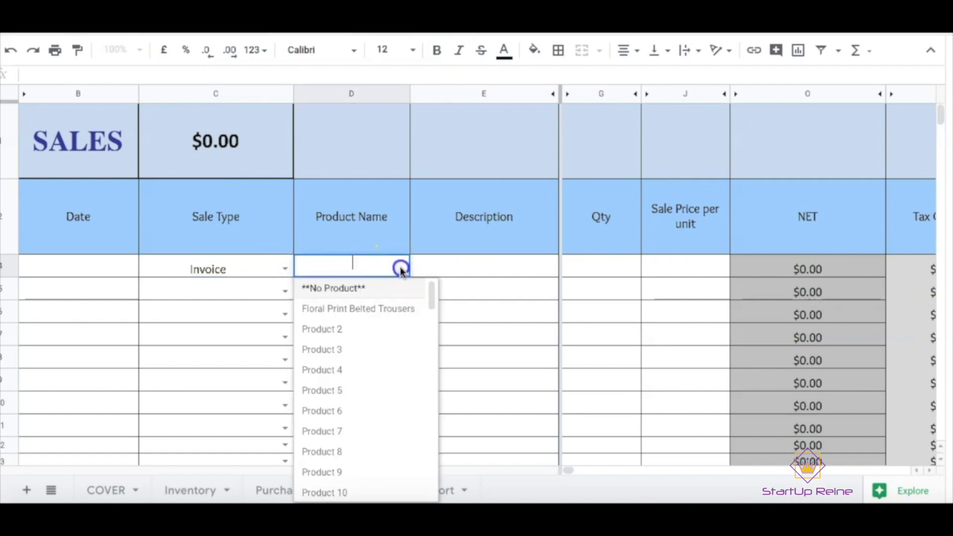
left_click(387, 318)
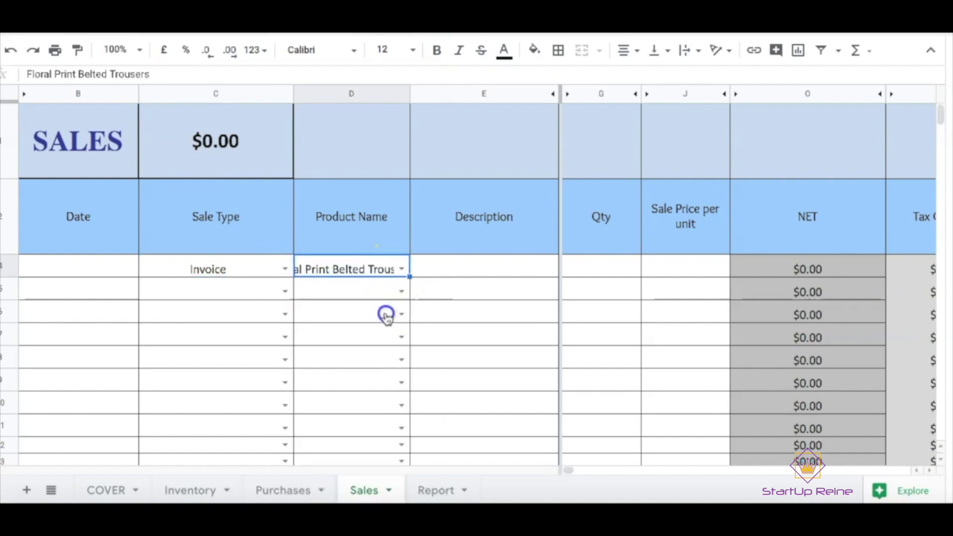
Step: Copy the SKU FLO2509-16 from the trousers' shop page into the sale's Description cell
left_click(490, 271)
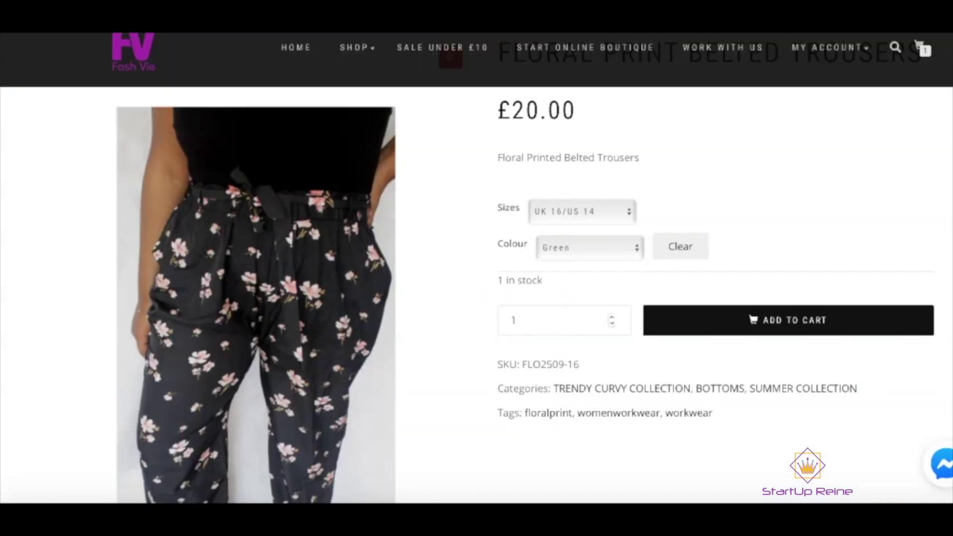
left_click_drag(591, 361, 531, 366)
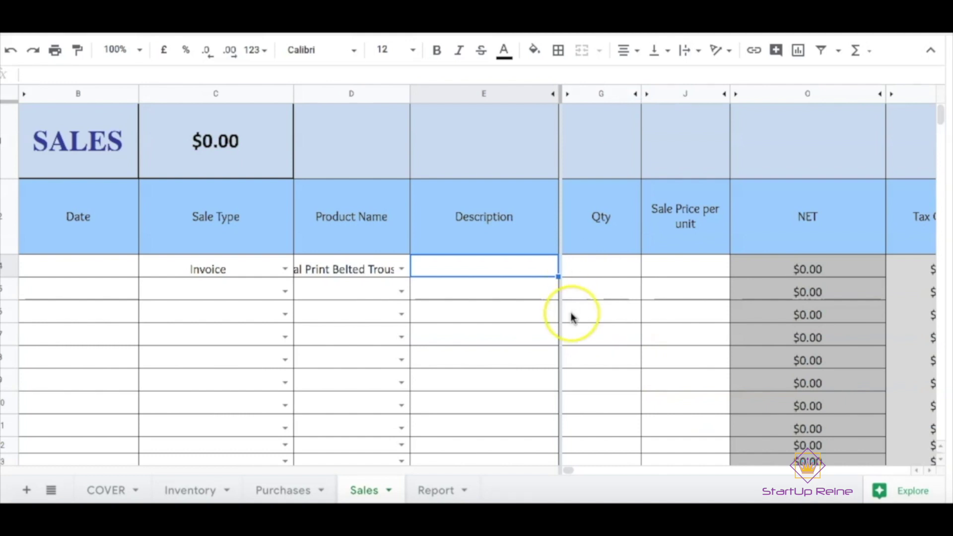
type("FLO2509-16")
left_click(552, 262)
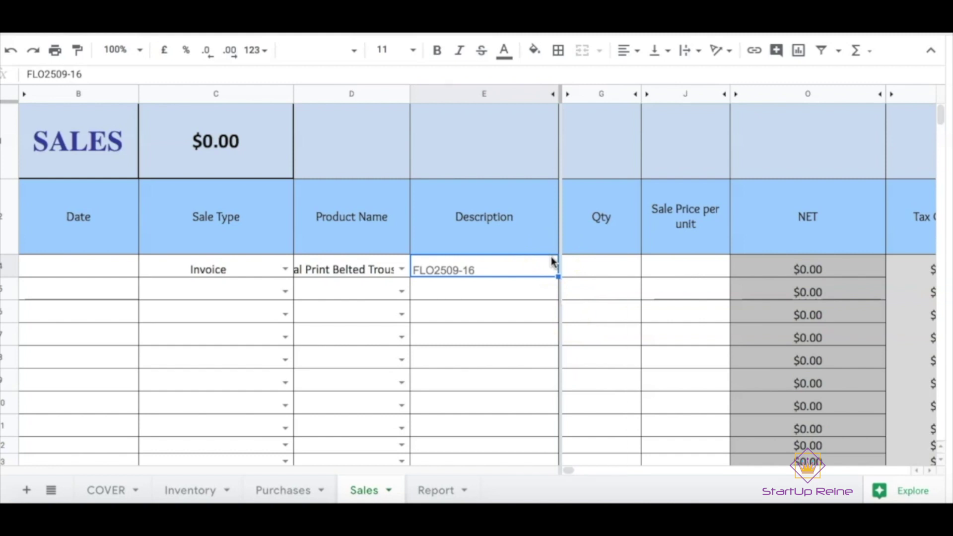
Step: Set the sale's quantity to 1 and its sale price per unit to 20
left_click(586, 271)
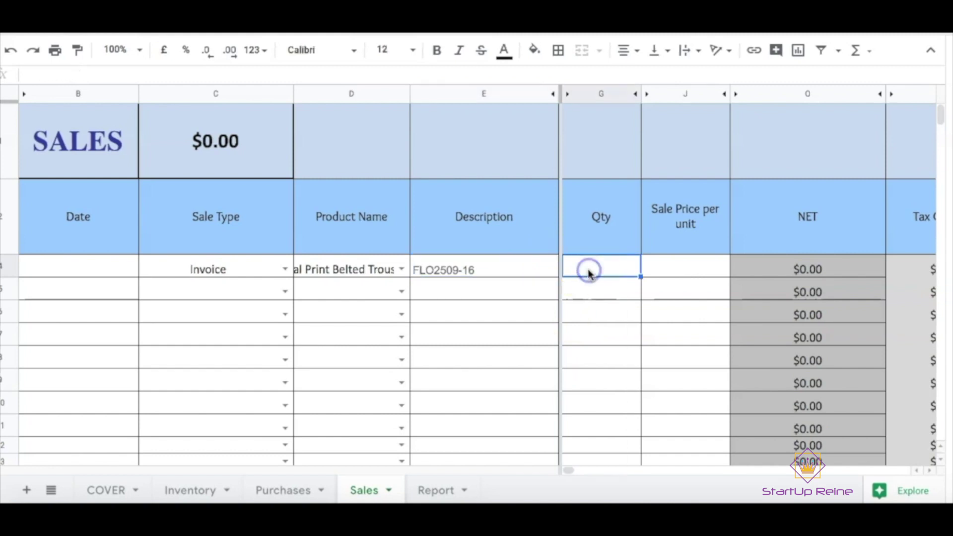
type("1")
left_click(663, 271)
left_click(713, 270)
type("20")
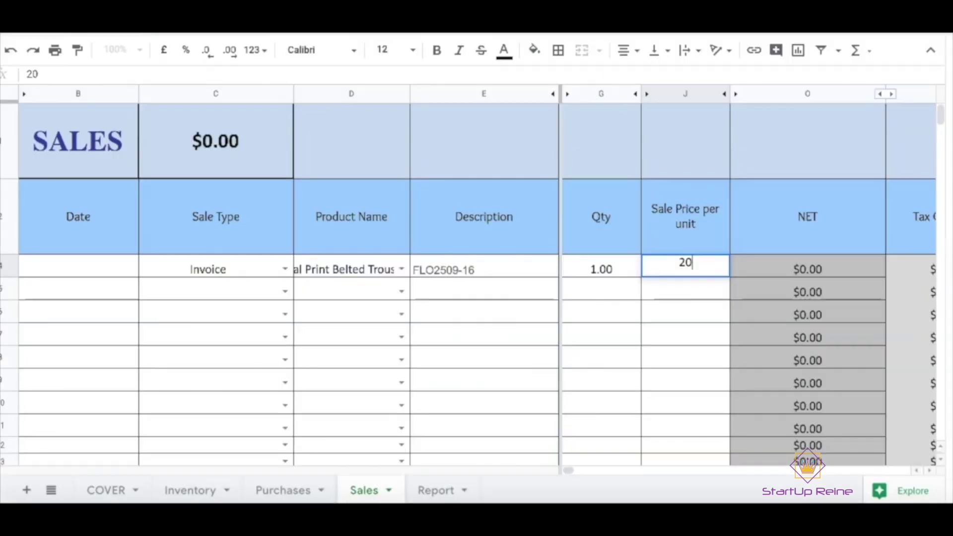
left_click(660, 309)
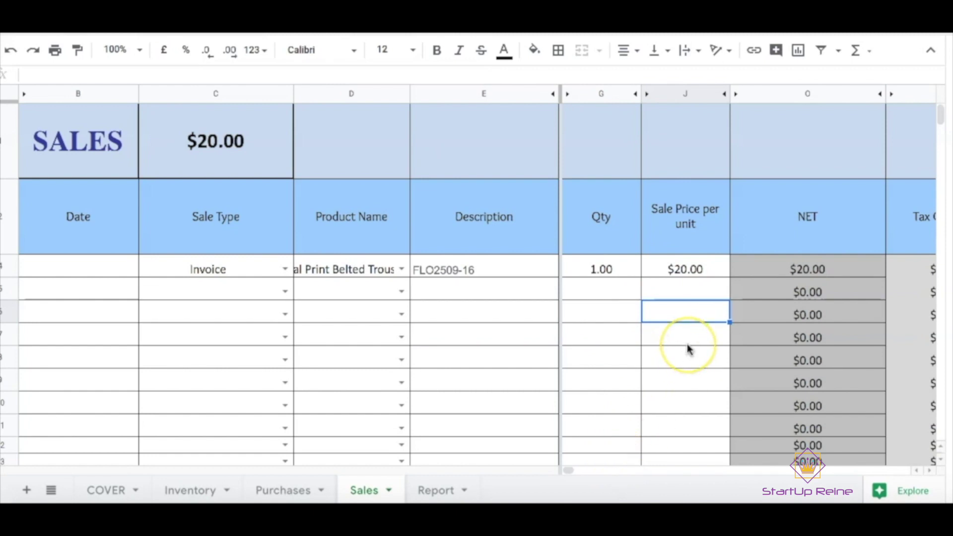
Step: Enter 4 as the tax charged on the trousers sale
key("Up")
key("Up")
key("Right")
key("Right")
key("Right")
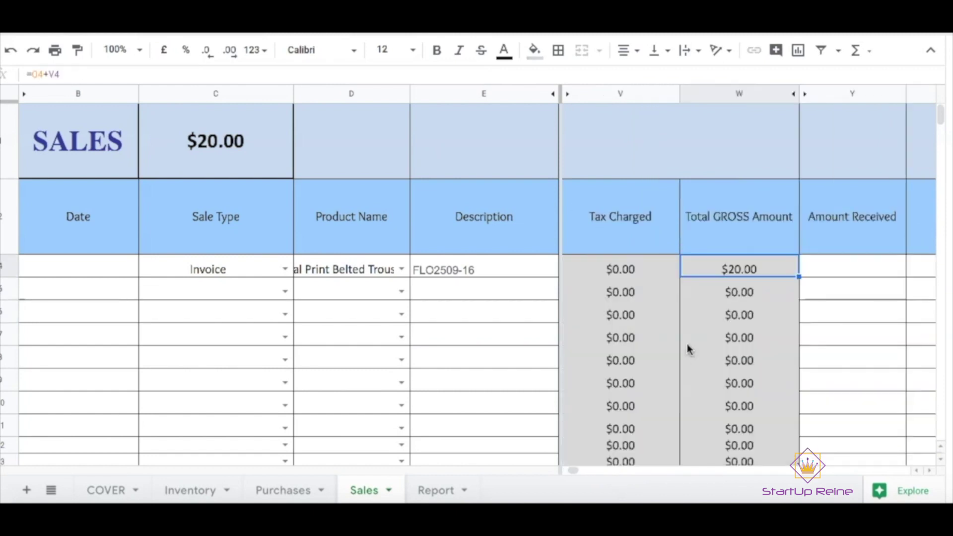
key("Left")
scroll(847, 221, "left", 3)
type("4")
key("Tab")
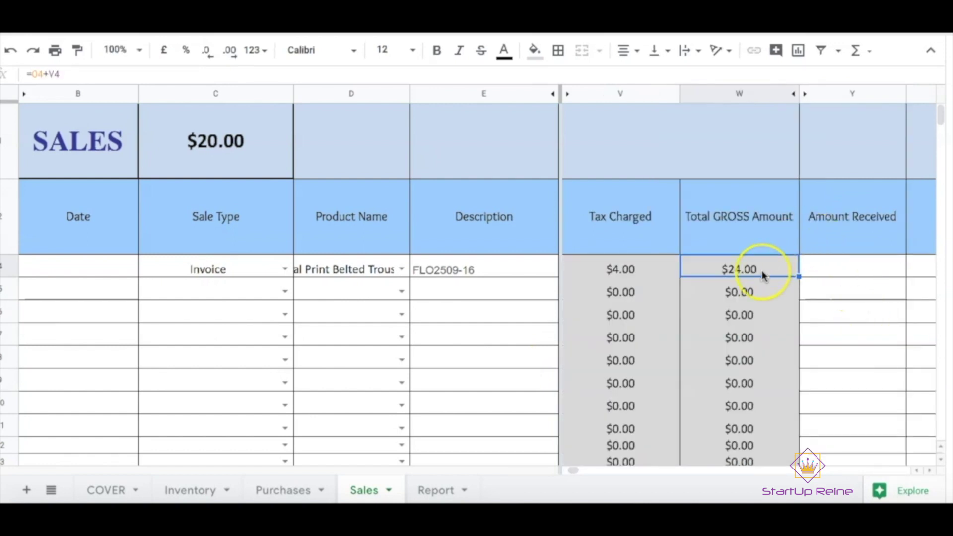
Step: Set the sale's Paid To option to Bank Account
key("Tab")
key("Tab")
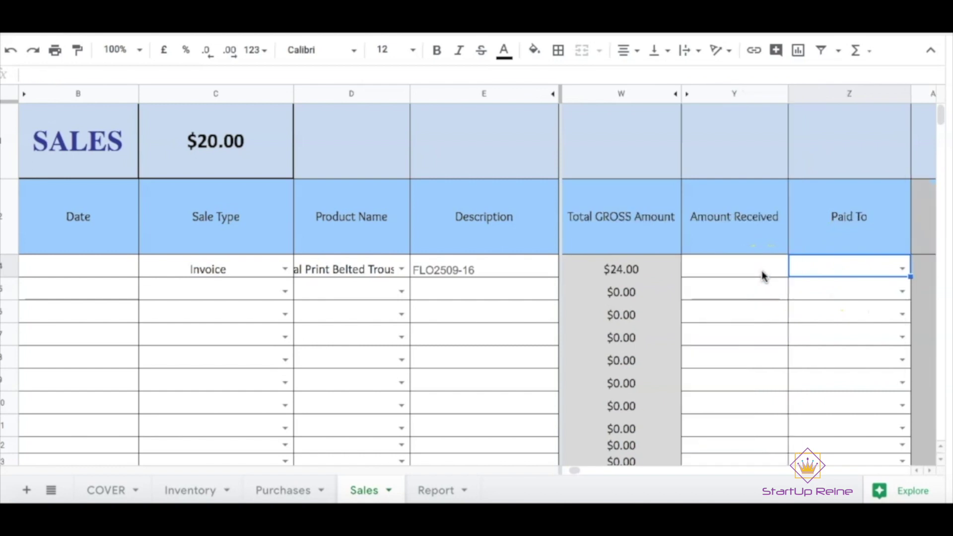
double_click(870, 273)
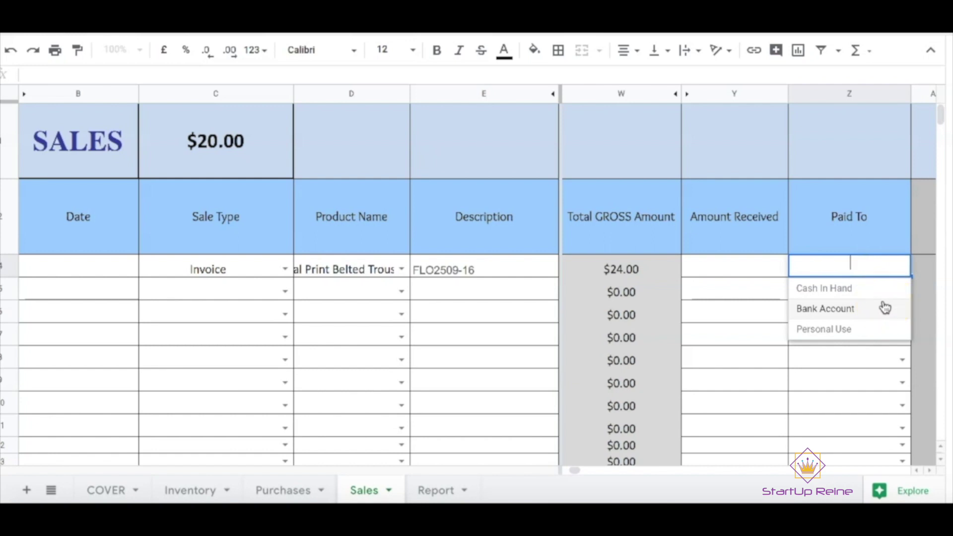
left_click(869, 316)
left_click(222, 295)
Step: Check the trousers' available stock and quantity sold in the Inventory sheet, then open the Purchases sheet
left_click(174, 492)
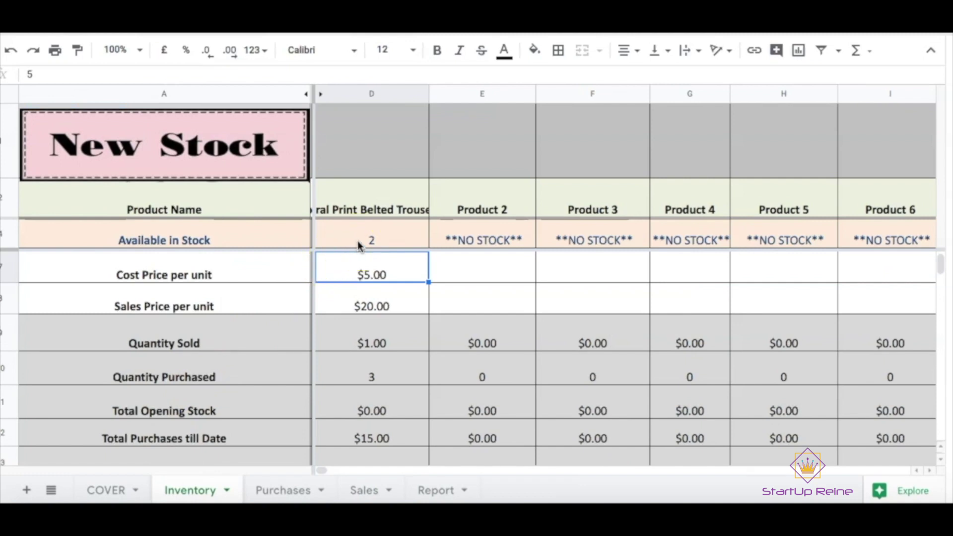
left_click(280, 492)
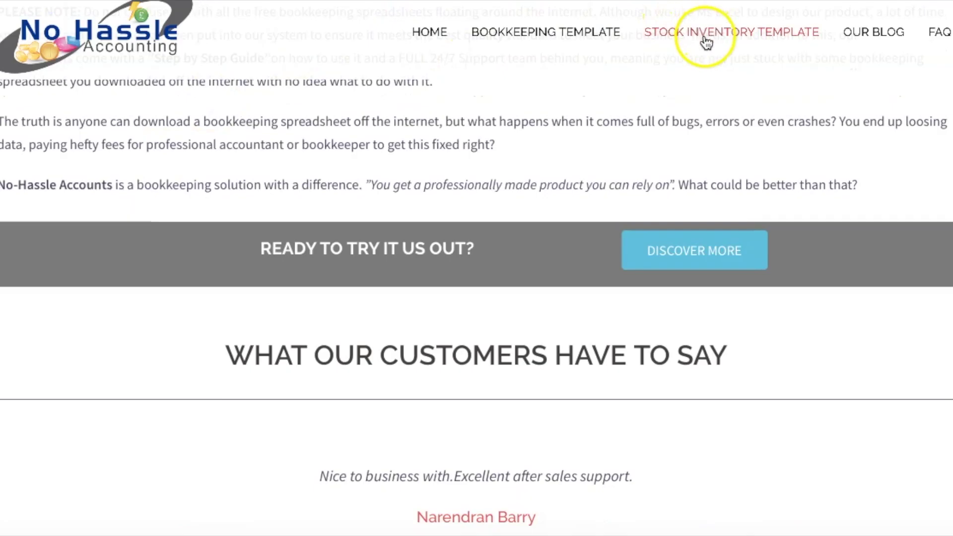
Step: Open the Stock Inventory Template page on the No Hassle Accounting website and look through its video overview and detailed features
left_click(706, 38)
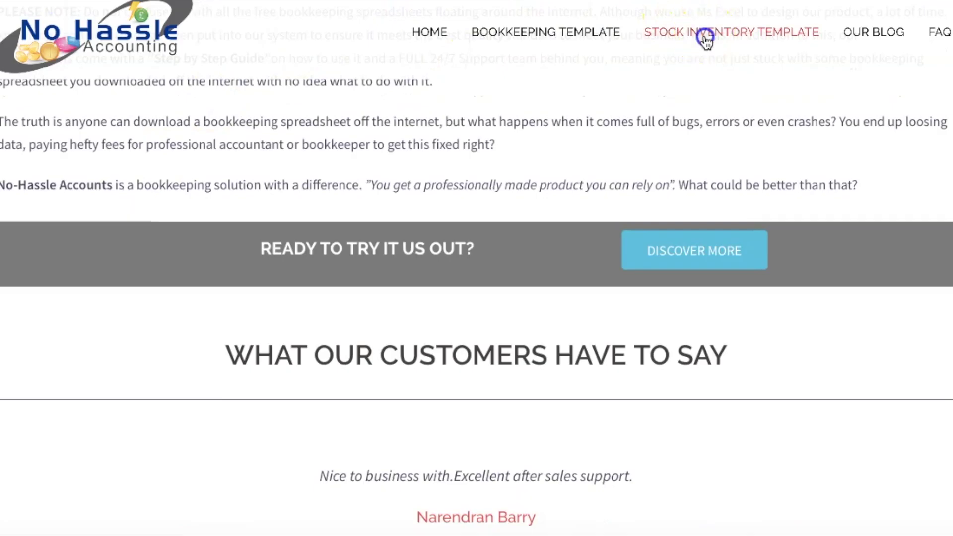
scroll(687, 62, "down", 6)
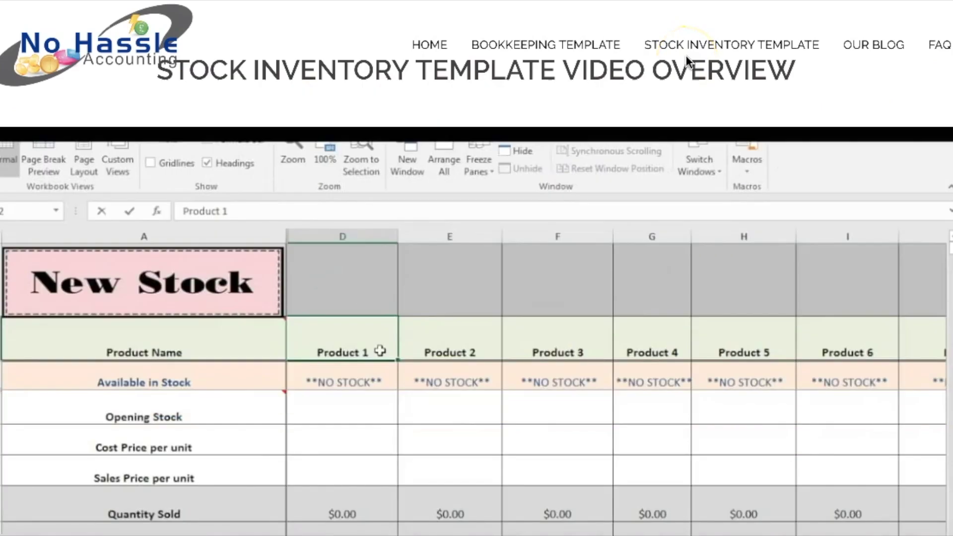
scroll(687, 58, "down", 15)
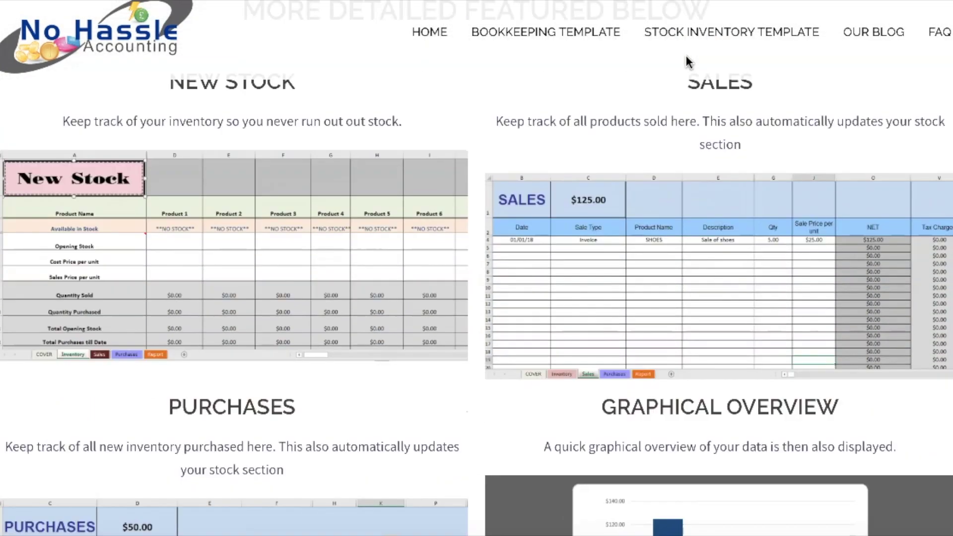